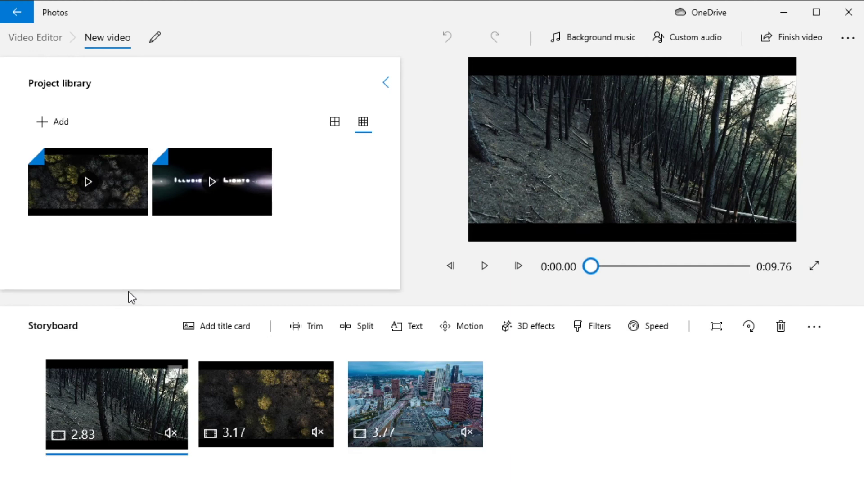
# Leave the open video project, view the photo collection, and return to the Video Editor's project list.
pyautogui.click(17, 21)
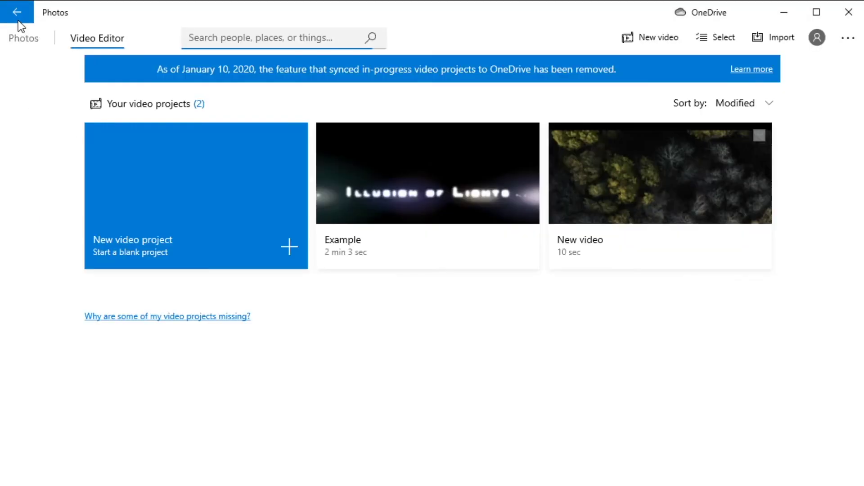
pyautogui.click(21, 43)
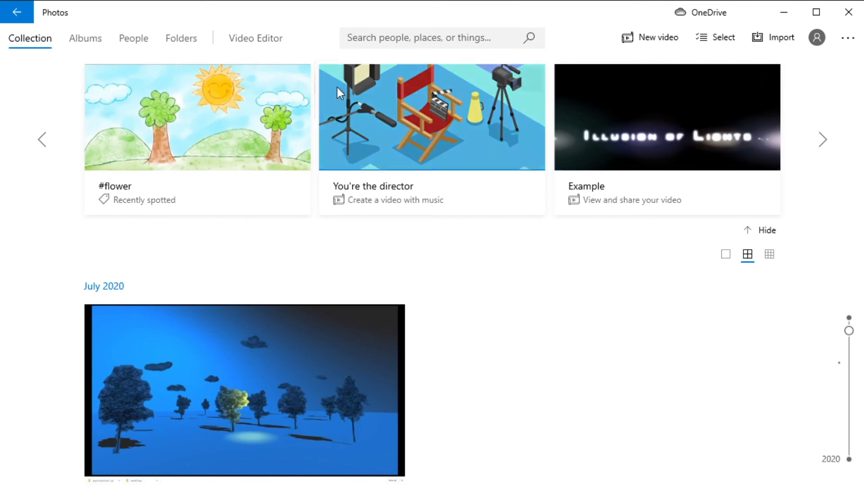
pyautogui.moveTo(676, 185)
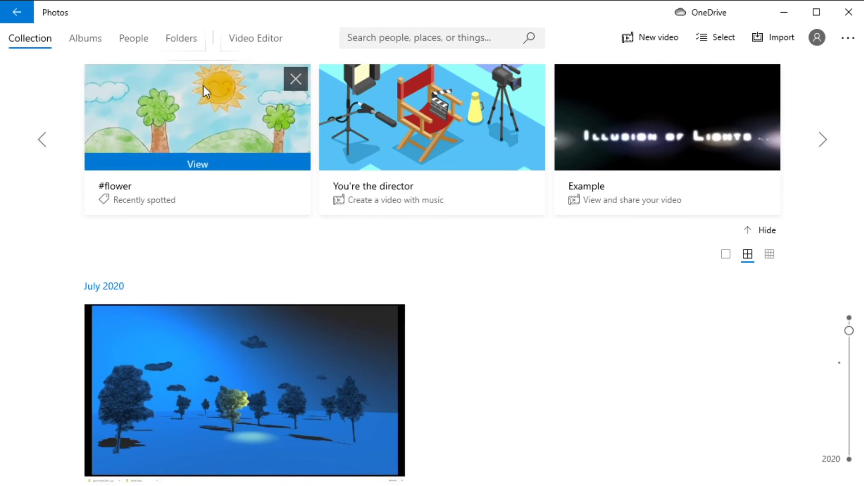
pyautogui.moveTo(204, 71)
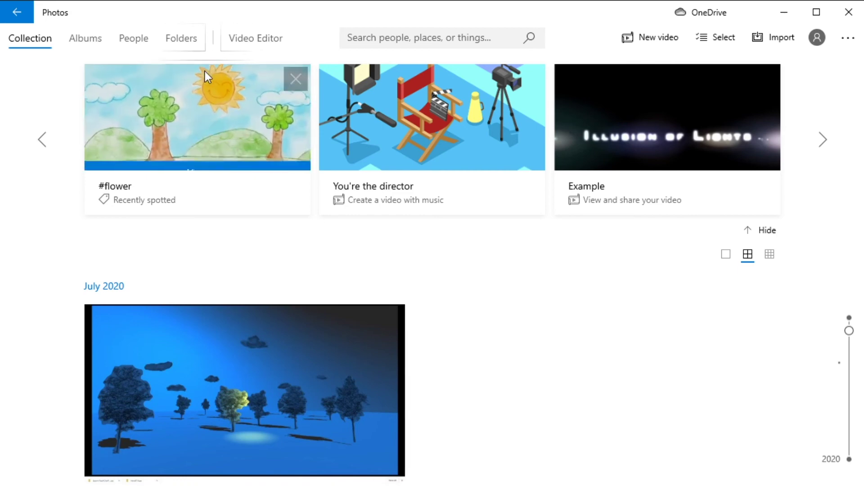
pyautogui.click(252, 39)
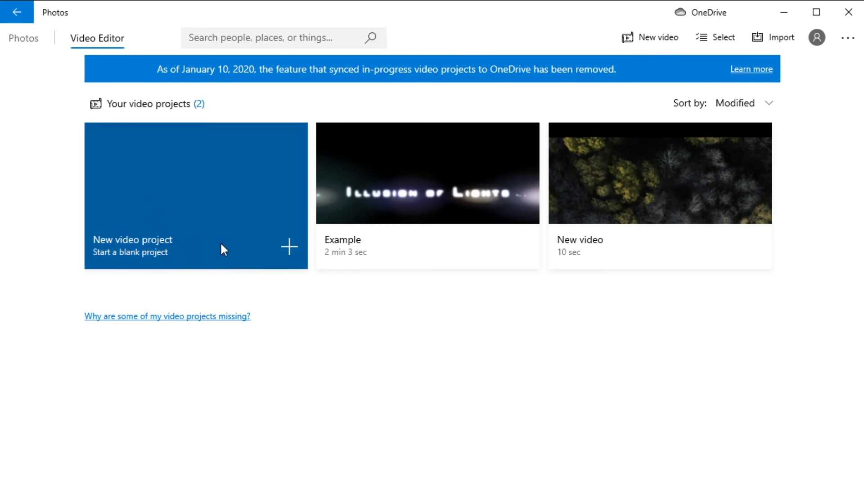
# Create a blank video project named VideoEditing.
pyautogui.click(252, 237)
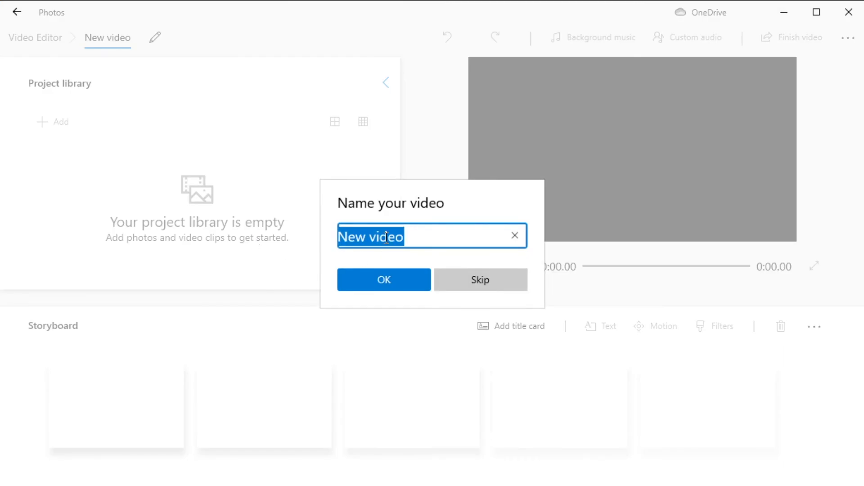
pyautogui.write('Vie')
pyautogui.press('BackSpace')
pyautogui.write('de')
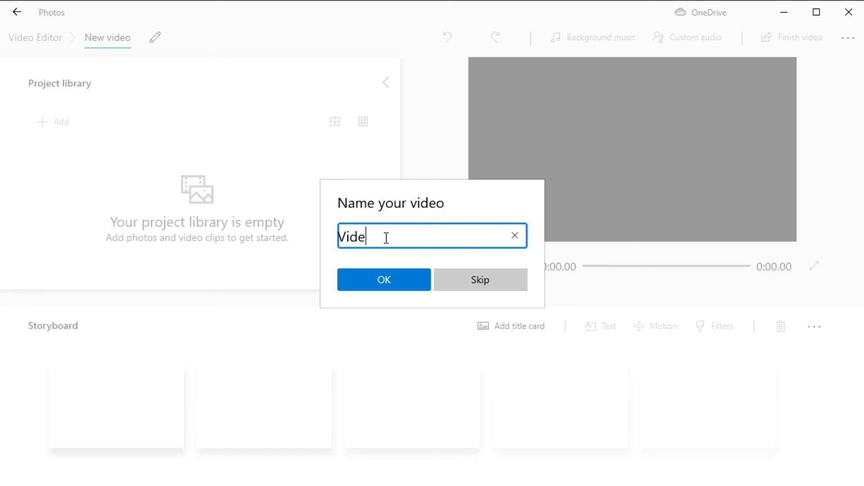
pyautogui.write('oEditing')
pyautogui.click(384, 284)
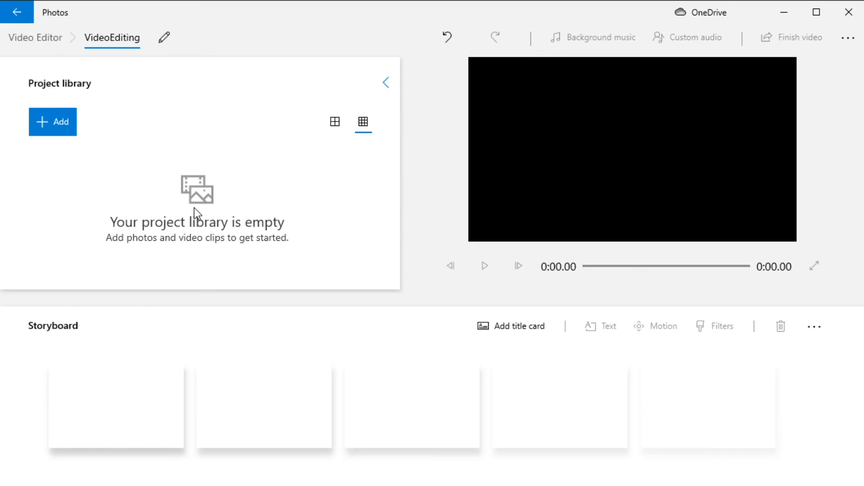
# Add the two provided video clips to the project library and try to include Audio Beethoven MS.mp3.
pyautogui.rightClick(179, 482)
pyautogui.moveTo(179, 484); pyautogui.dragTo(136, 226)
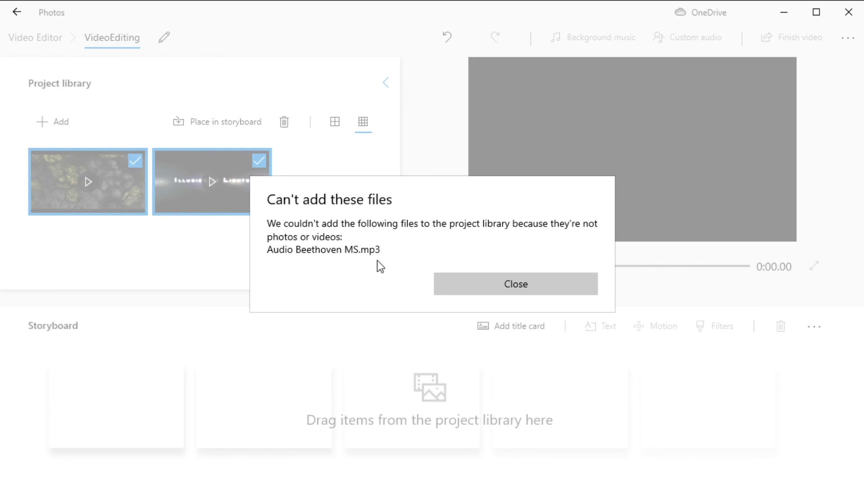
pyautogui.click(491, 291)
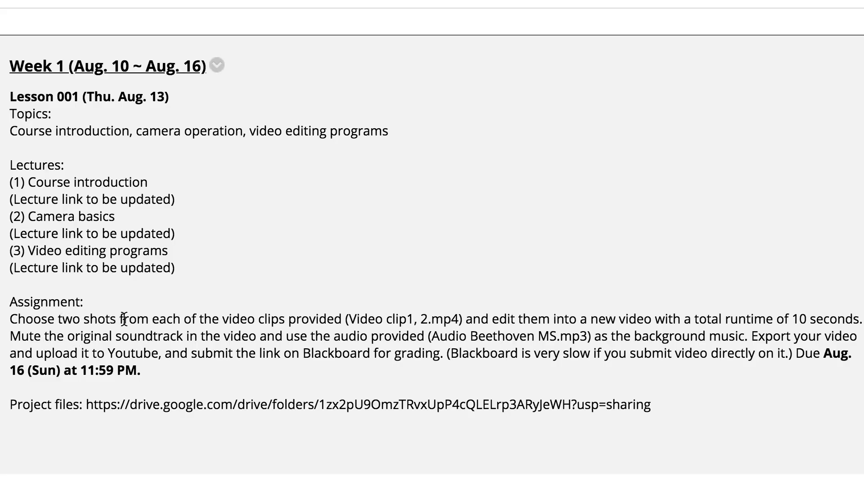
# Place only the forest clip from the project library in the first storyboard slot and preview its opening seconds.
pyautogui.moveTo(136, 319); pyautogui.dragTo(349, 319)
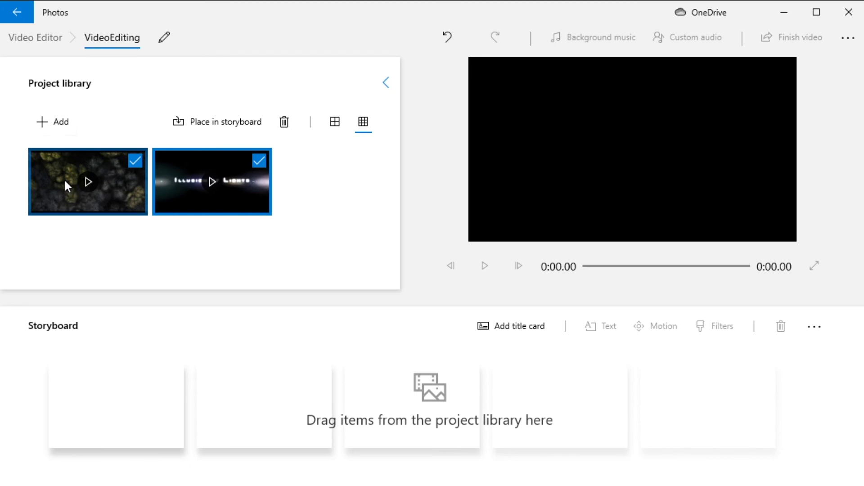
pyautogui.click(134, 246)
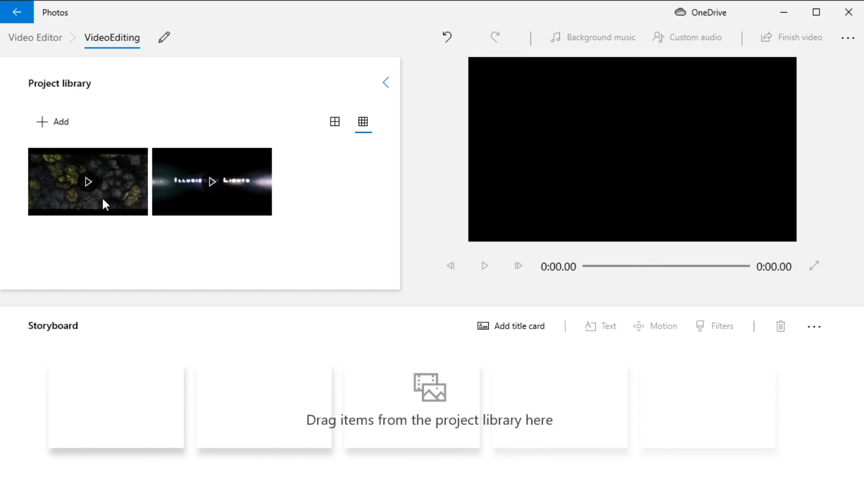
pyautogui.moveTo(62, 174); pyautogui.dragTo(126, 418)
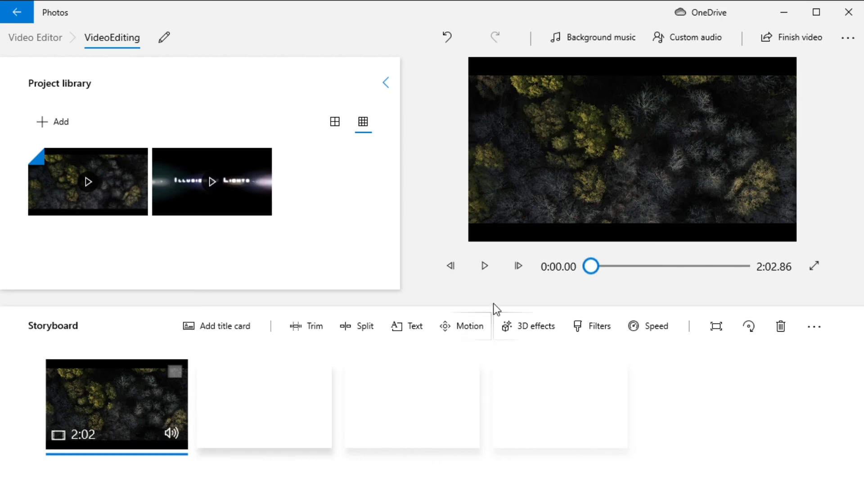
pyautogui.click(485, 268)
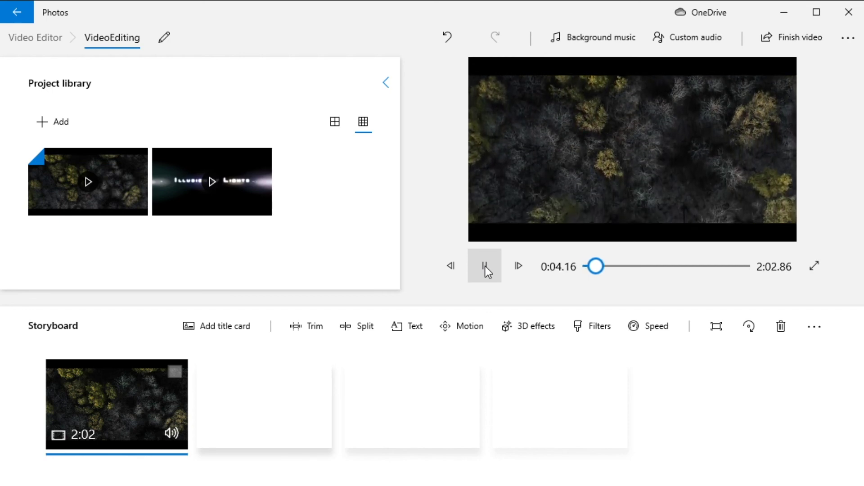
pyautogui.click(485, 266)
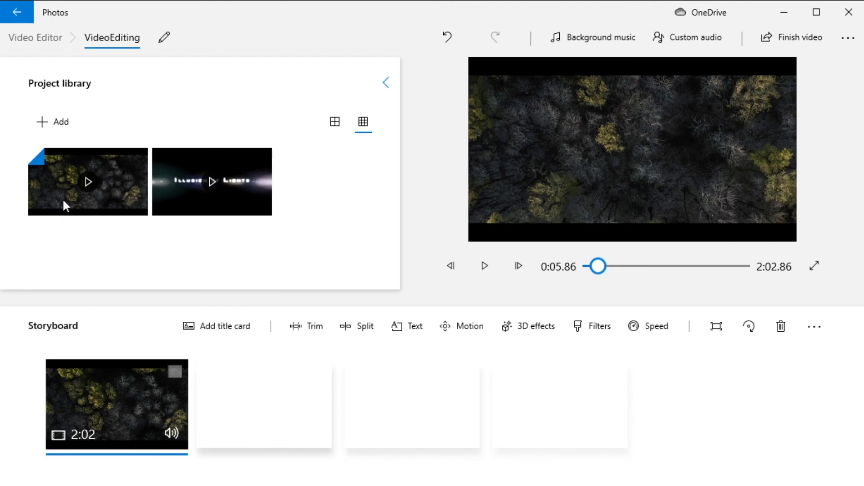
# Find the hillside tree-trunk shot in the forest clip and set the trim start to 0:27.53.
pyautogui.hotkey('ctrl', 'r')
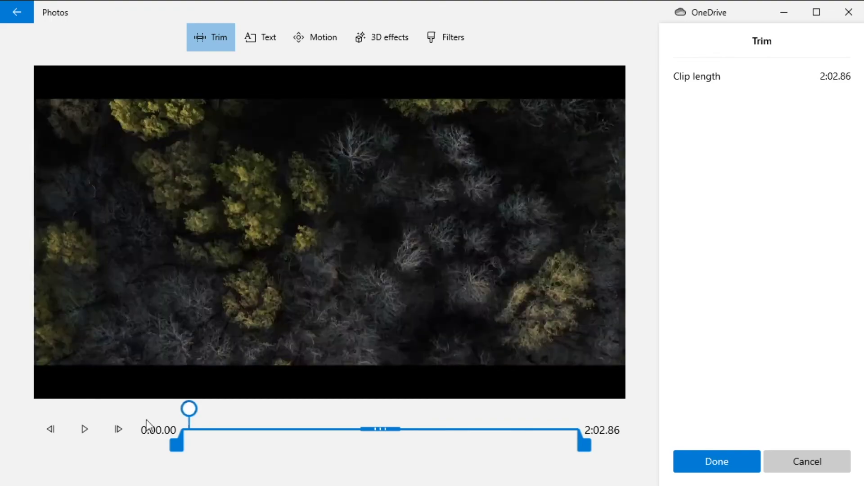
pyautogui.click(84, 428)
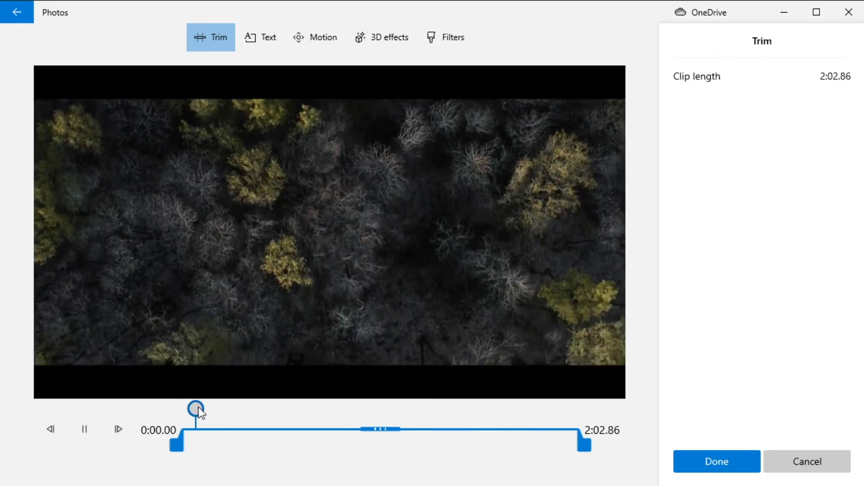
pyautogui.moveTo(198, 409); pyautogui.dragTo(228, 410)
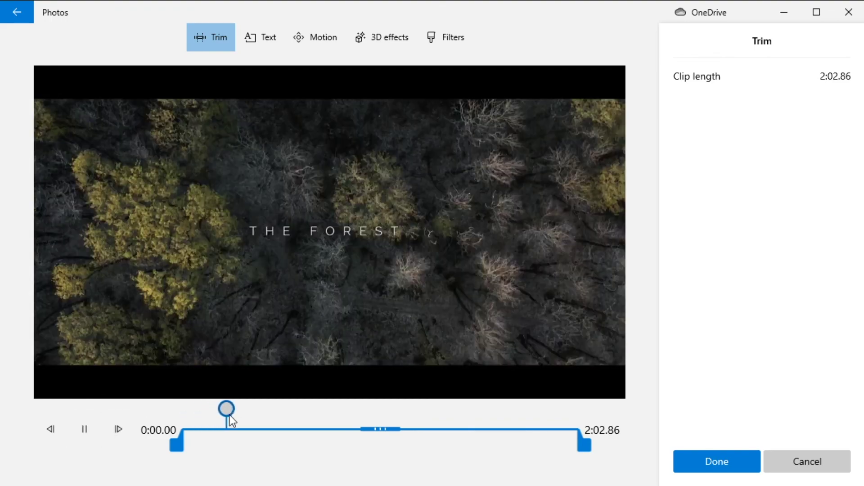
pyautogui.click(249, 416)
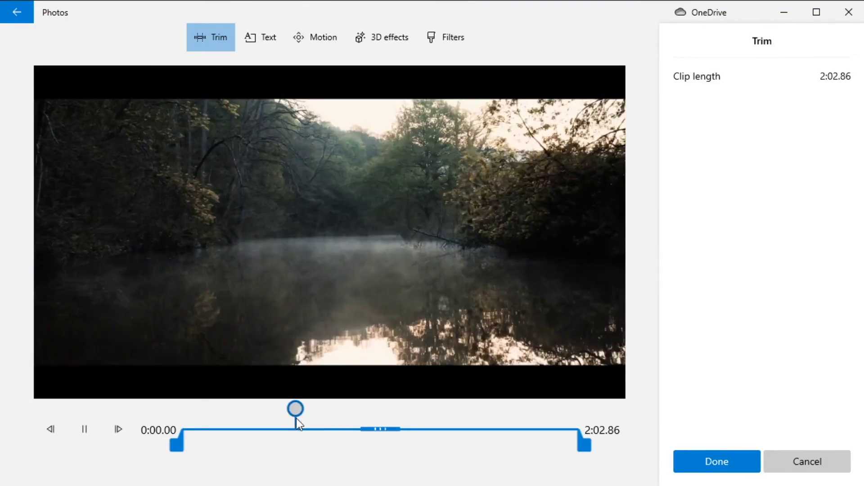
pyautogui.click(267, 419)
pyautogui.click(83, 433)
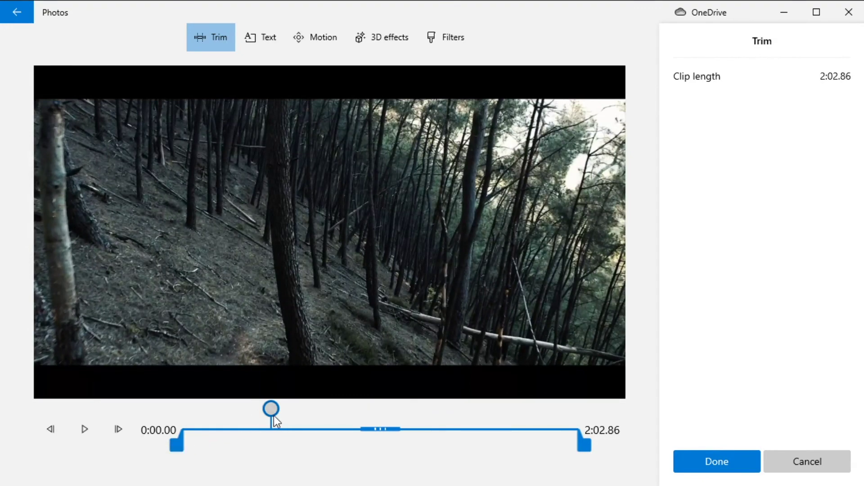
pyautogui.moveTo(177, 444); pyautogui.dragTo(255, 449)
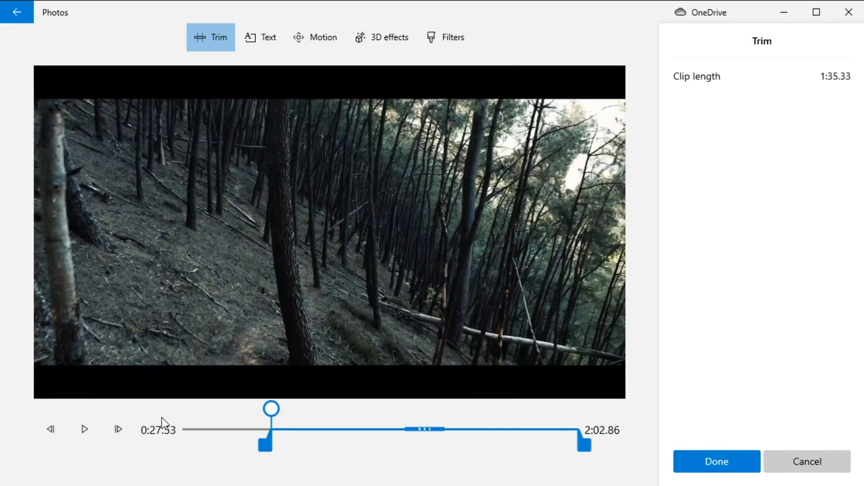
# Set the trim end to 0:32.13 after the hillside shot and apply the trim to the first storyboard clip.
pyautogui.click(85, 430)
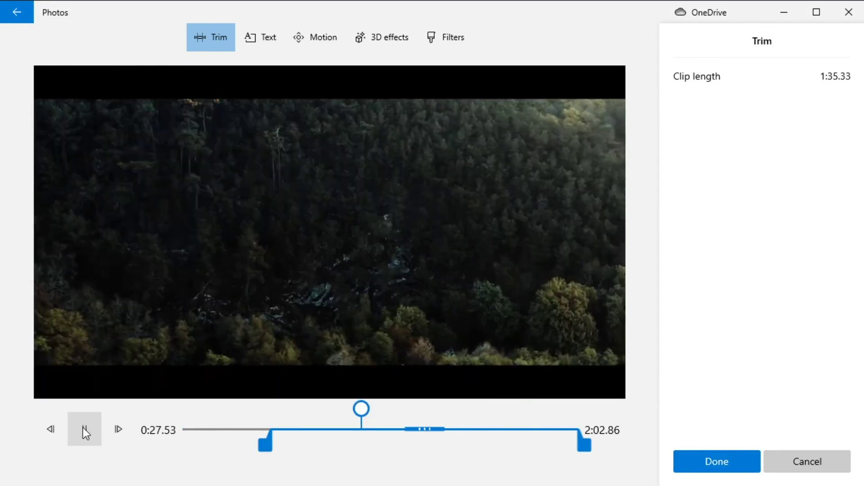
pyautogui.click(279, 425)
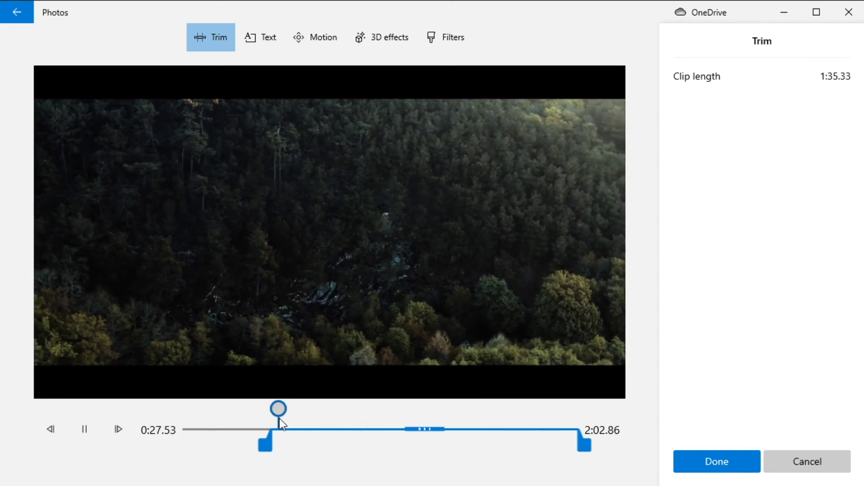
pyautogui.click(84, 430)
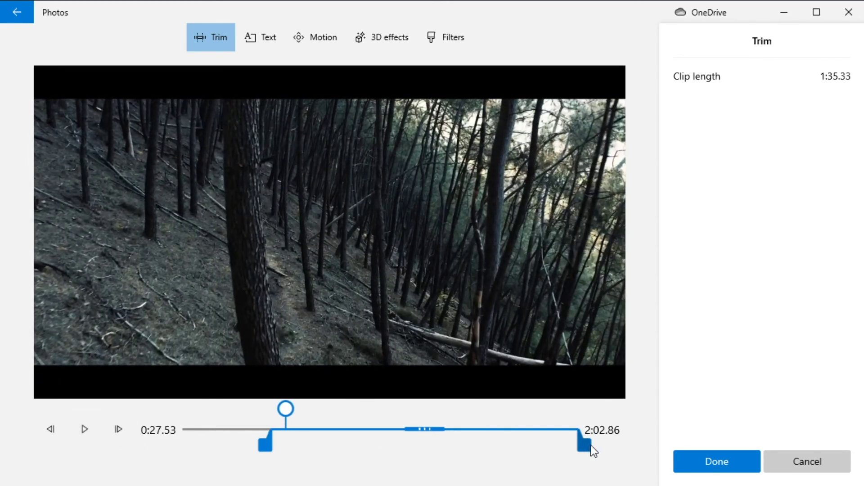
pyautogui.moveTo(592, 450); pyautogui.dragTo(302, 436)
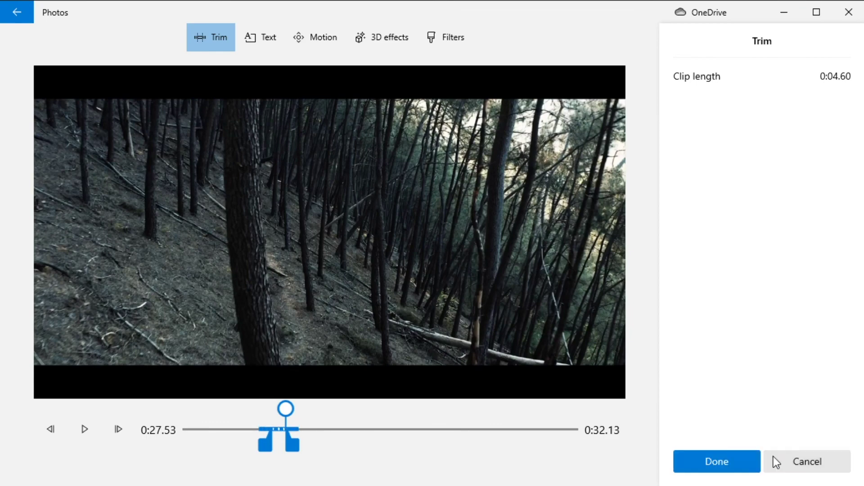
pyautogui.click(710, 458)
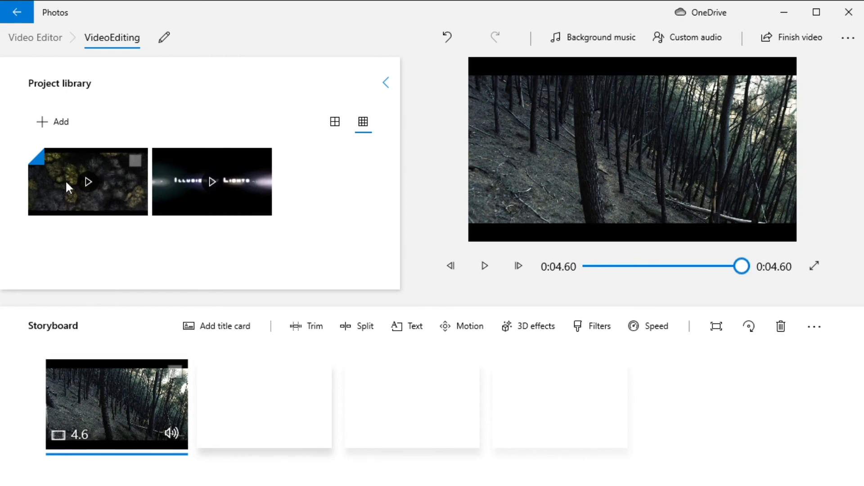
# Add the forest clip to the second storyboard slot and set its trim start to 1:13.76 at the overhead treetop shot.
pyautogui.moveTo(70, 180); pyautogui.dragTo(278, 420)
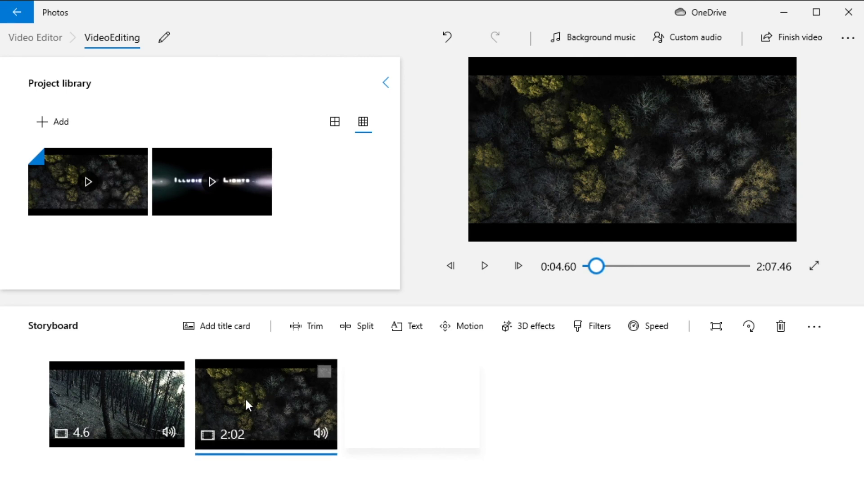
pyautogui.doubleClick(269, 447)
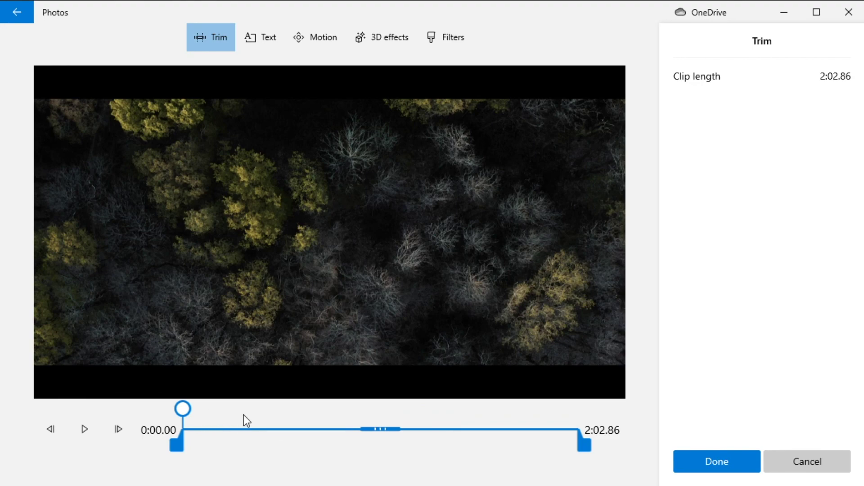
pyautogui.moveTo(183, 410); pyautogui.dragTo(416, 409)
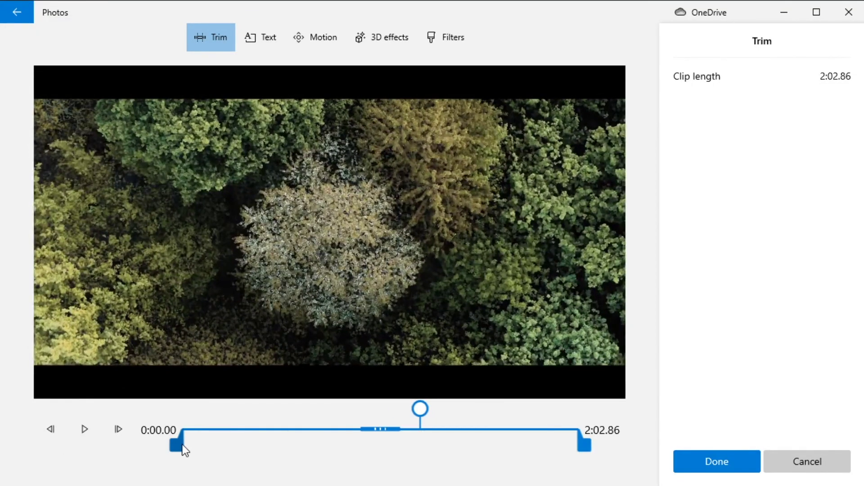
pyautogui.moveTo(180, 447); pyautogui.dragTo(420, 452)
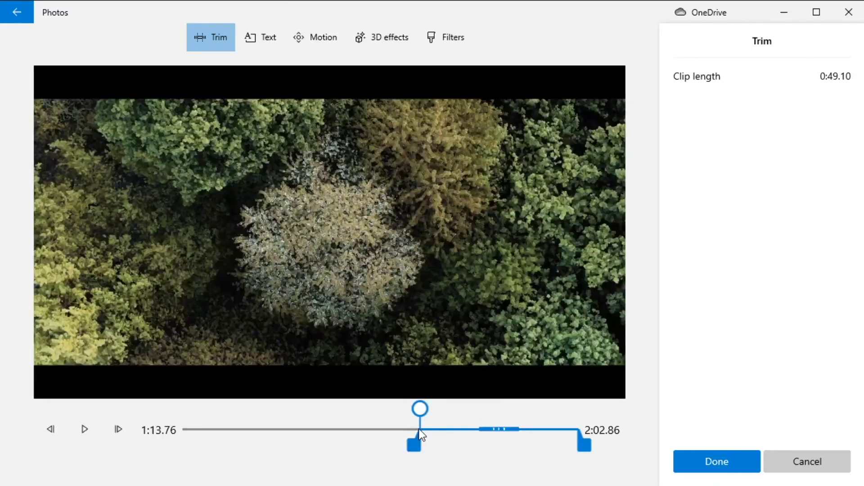
# Preview the treetop shot, trim the second storyboard clip to 1:10.23–1:16.63, and apply the trim.
pyautogui.click(89, 433)
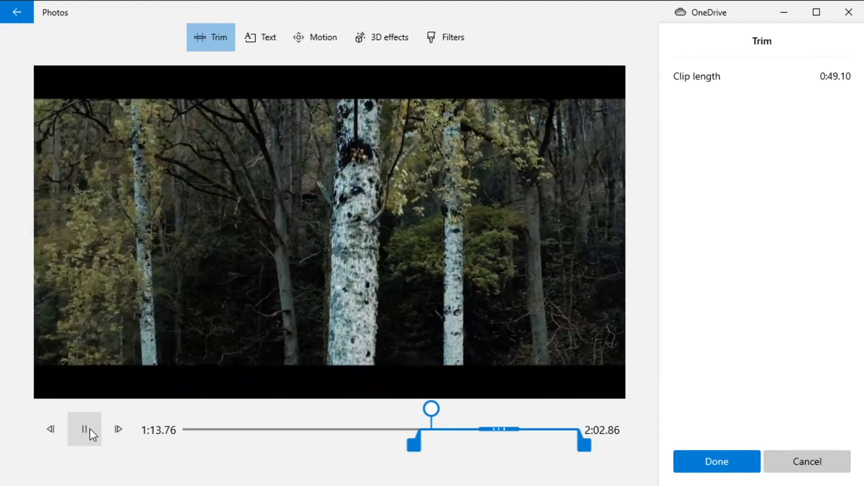
pyautogui.click(90, 431)
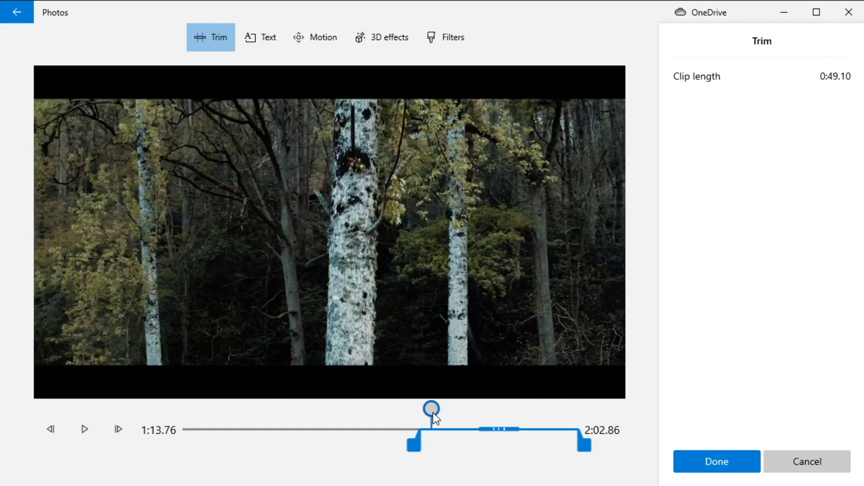
pyautogui.moveTo(433, 413); pyautogui.dragTo(431, 414)
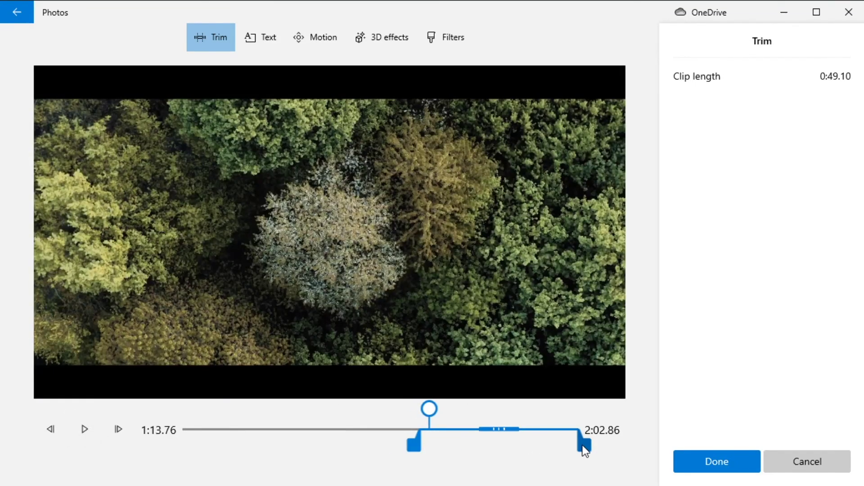
pyautogui.moveTo(583, 447); pyautogui.dragTo(414, 443)
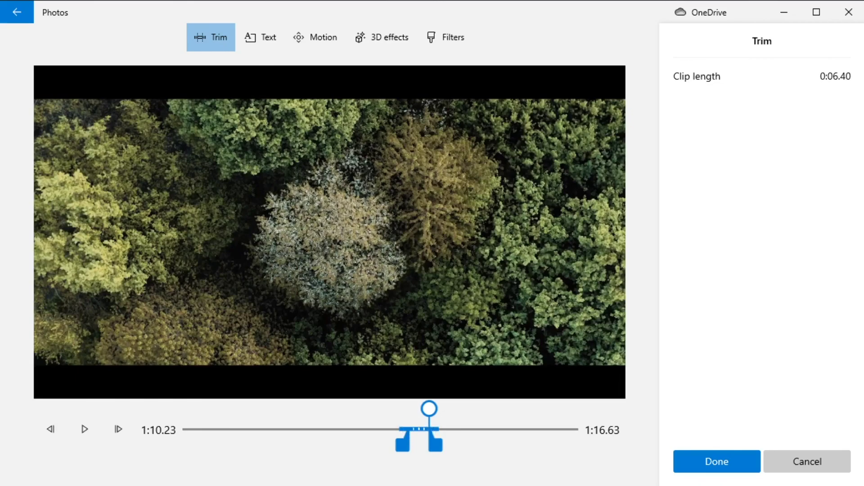
pyautogui.click(731, 460)
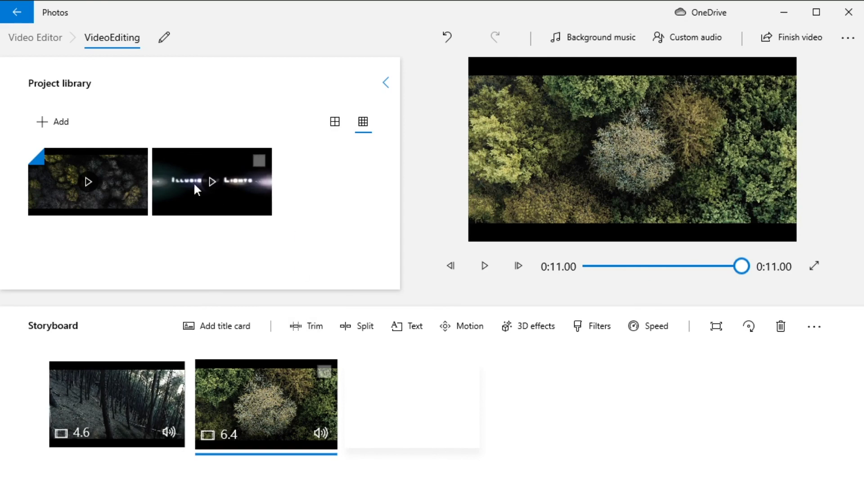
# Add the Illusion of Lights clip to the third storyboard slot and set its trim start to 0:29.56 near the city freeway shot.
pyautogui.moveTo(197, 183); pyautogui.dragTo(437, 419)
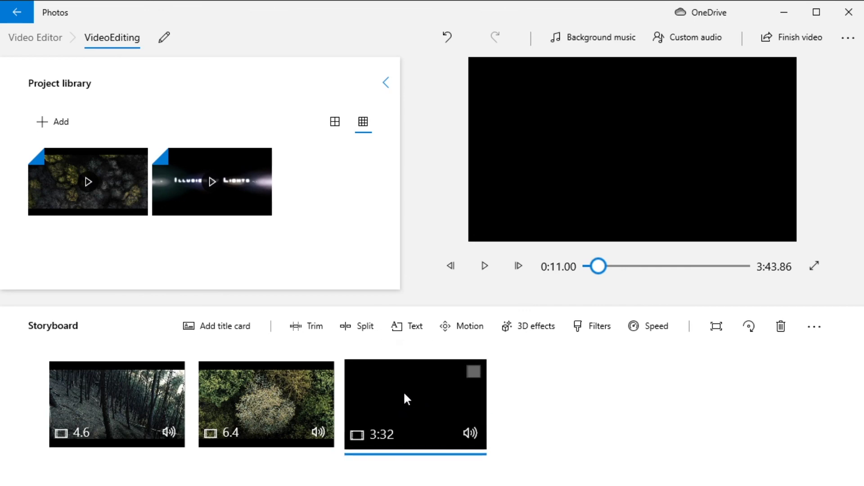
pyautogui.doubleClick(419, 443)
pyautogui.moveTo(189, 411); pyautogui.dragTo(235, 415)
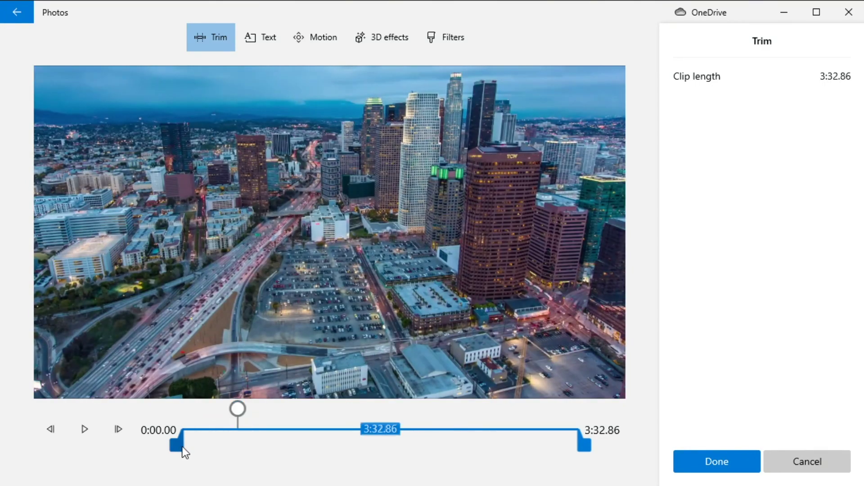
pyautogui.moveTo(182, 447); pyautogui.dragTo(230, 450)
pyautogui.click(83, 430)
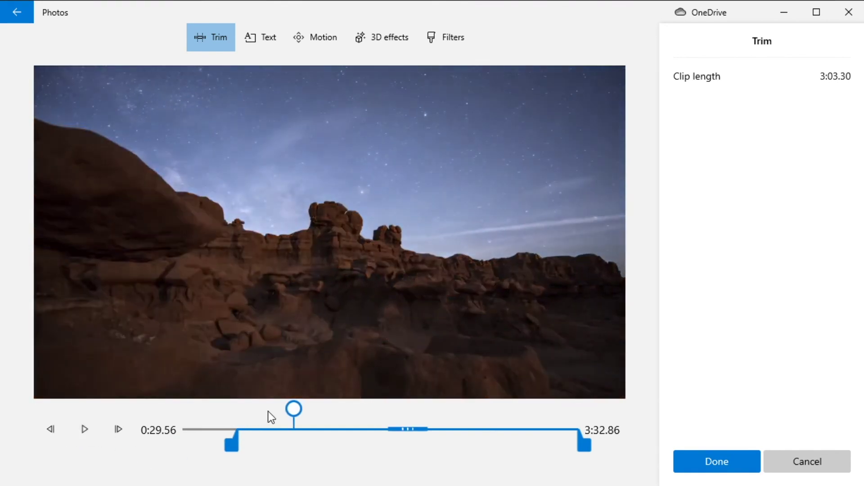
# Preview the city freeway shot, set the third clip's trim end to 0:31.86, and apply the trim.
pyautogui.moveTo(255, 408); pyautogui.dragTo(234, 406)
pyautogui.click(87, 431)
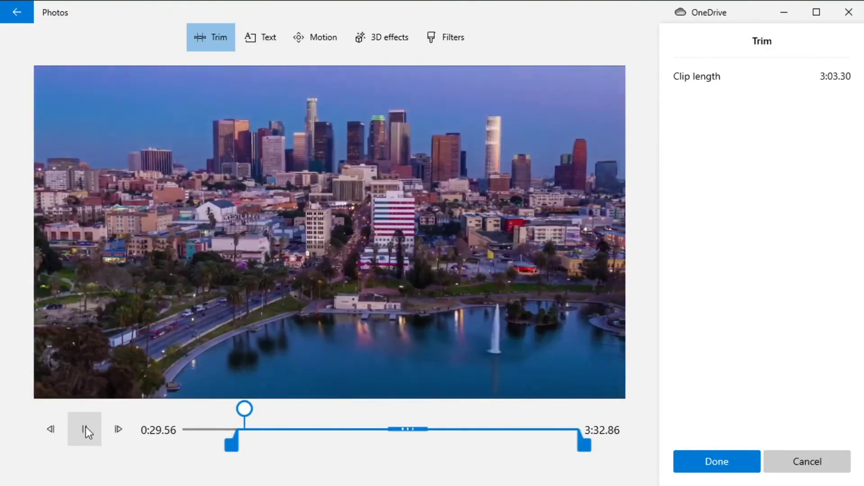
pyautogui.click(85, 431)
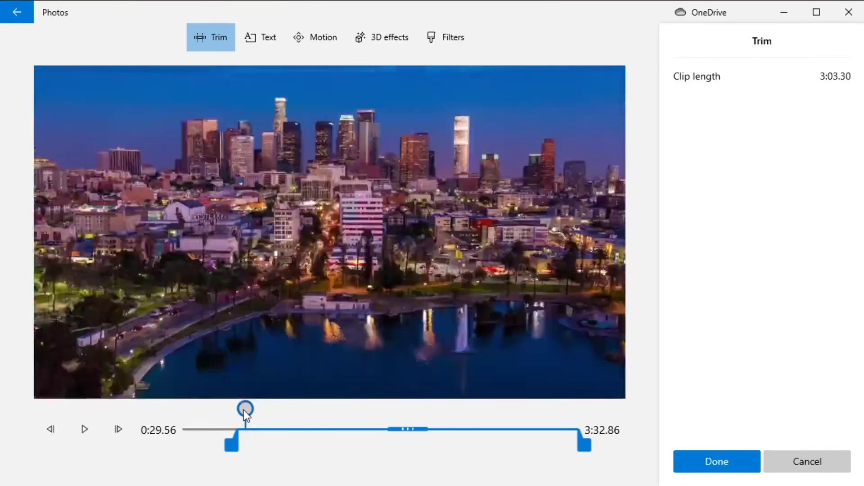
pyautogui.moveTo(243, 409); pyautogui.dragTo(241, 412)
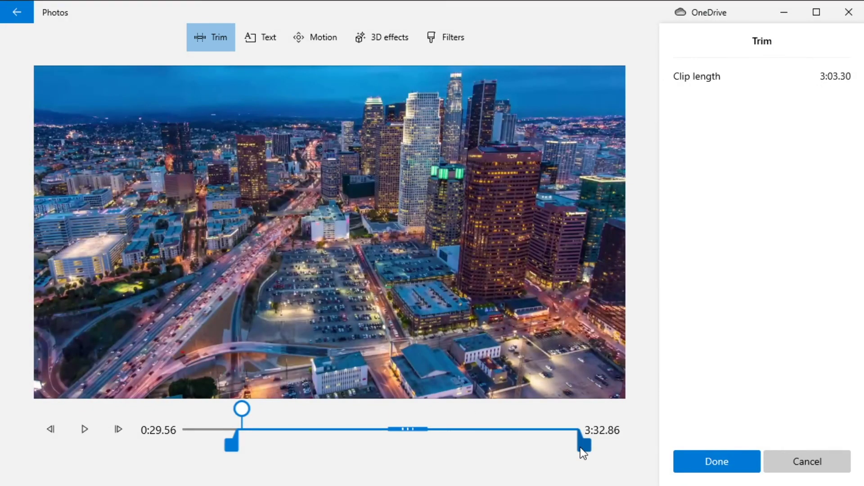
pyautogui.moveTo(580, 448); pyautogui.dragTo(253, 473)
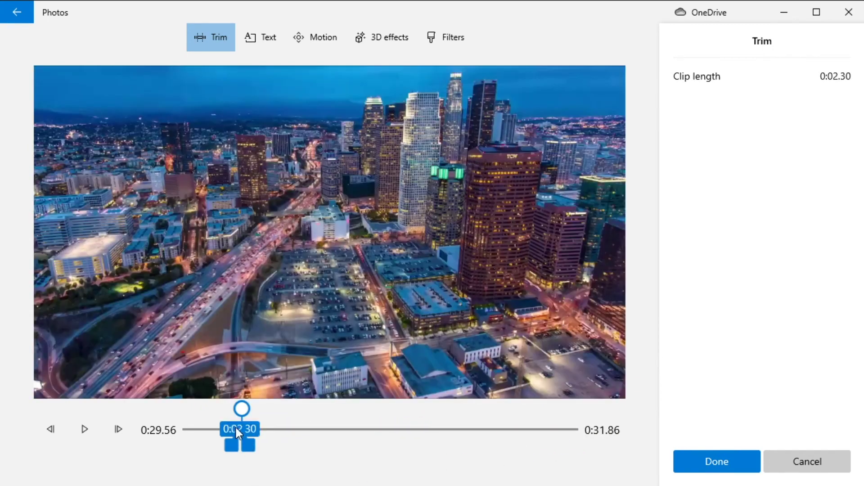
pyautogui.click(738, 462)
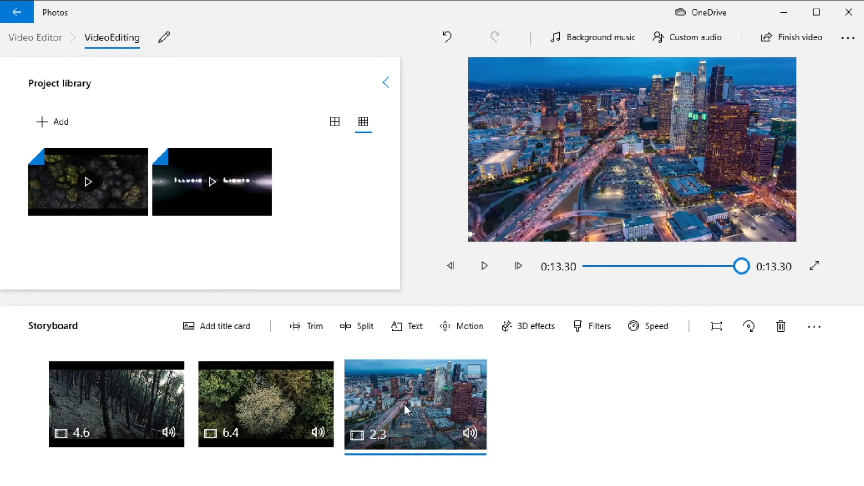
# Add the Illusion of Lights clip to the fourth storyboard slot and set its trim start to 0:48.93 at the night skyline shot.
pyautogui.moveTo(202, 183)
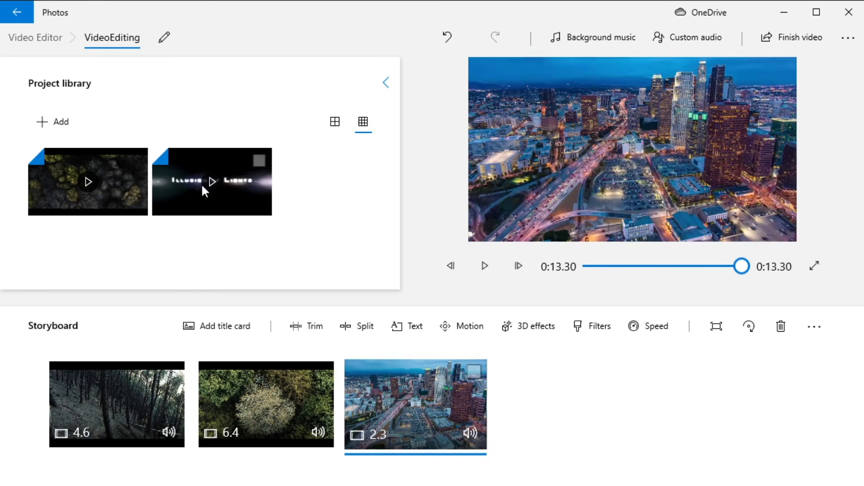
pyautogui.moveTo(193, 180); pyautogui.dragTo(599, 437)
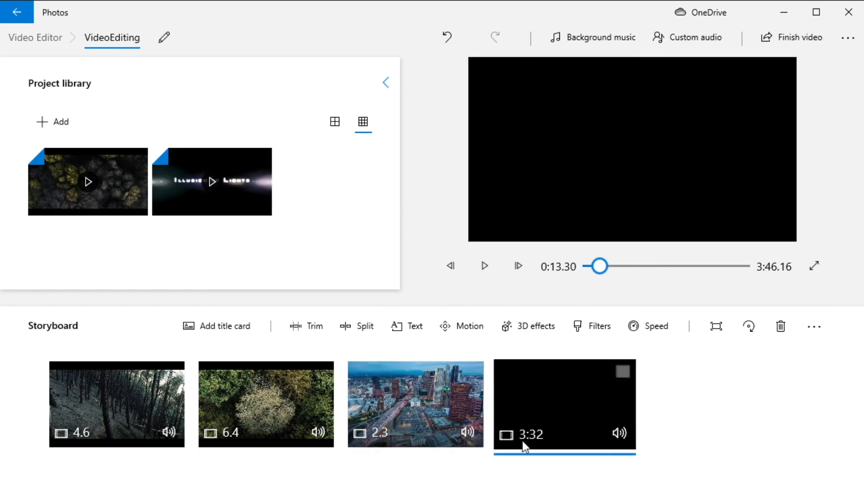
pyautogui.doubleClick(555, 421)
pyautogui.click(354, 419)
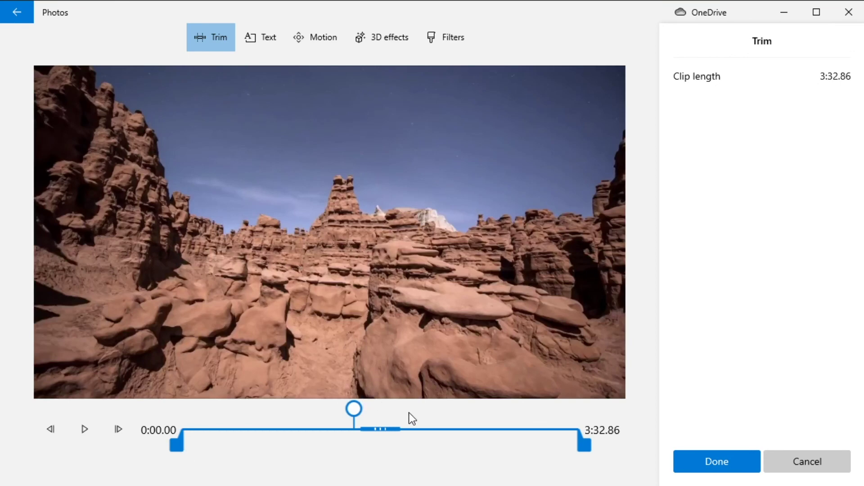
pyautogui.moveTo(349, 410); pyautogui.dragTo(268, 405)
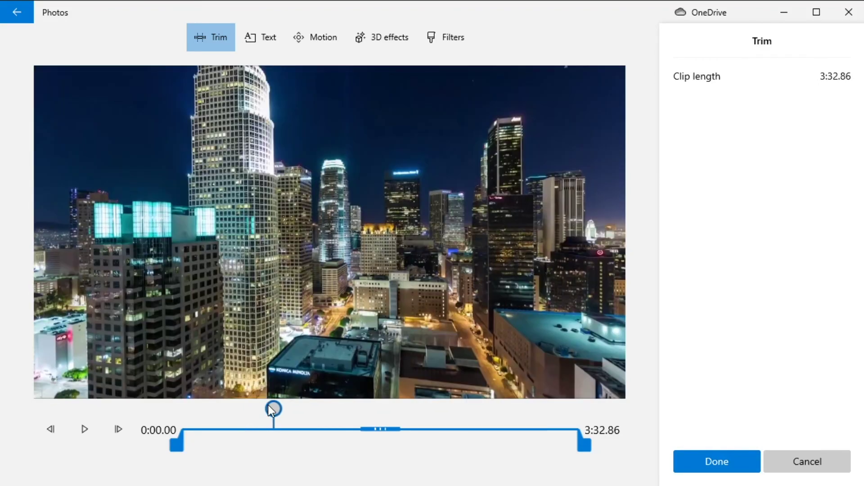
pyautogui.moveTo(174, 446); pyautogui.dragTo(271, 449)
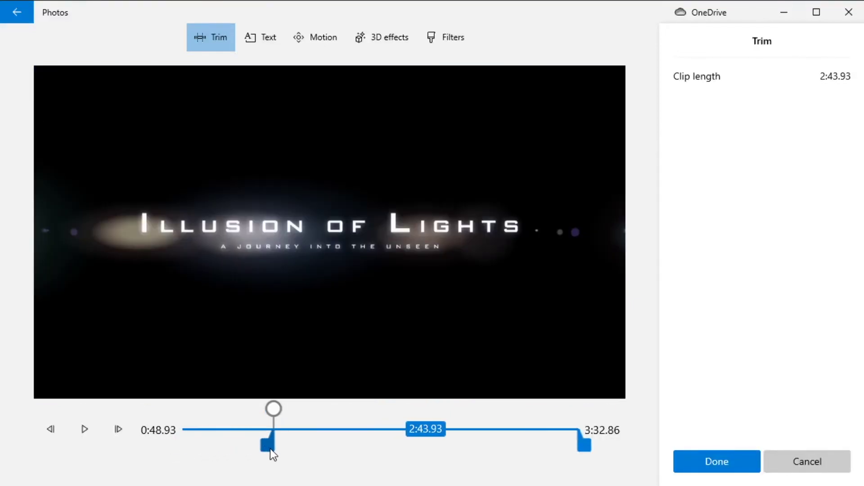
# Preview the night skyline shot, set the fourth clip's trim end to 0:51.63 before the desert arch shot, and apply the trim.
pyautogui.moveTo(584, 444); pyautogui.dragTo(290, 436)
pyautogui.click(72, 435)
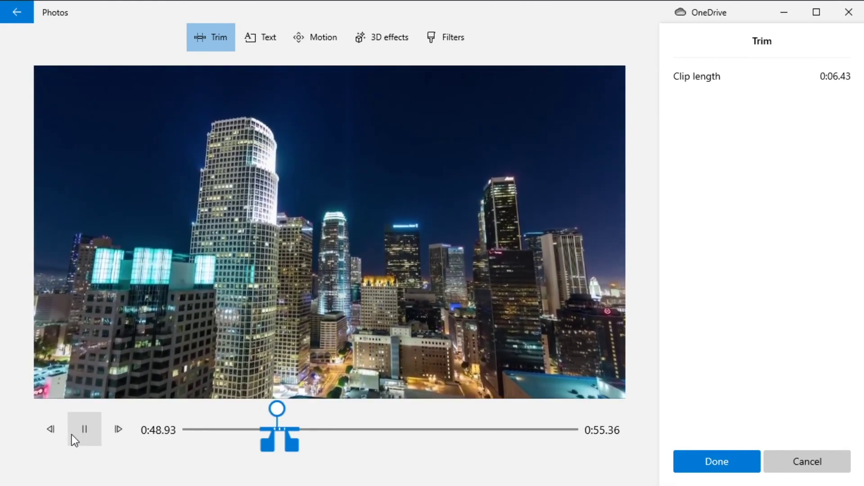
pyautogui.click(72, 434)
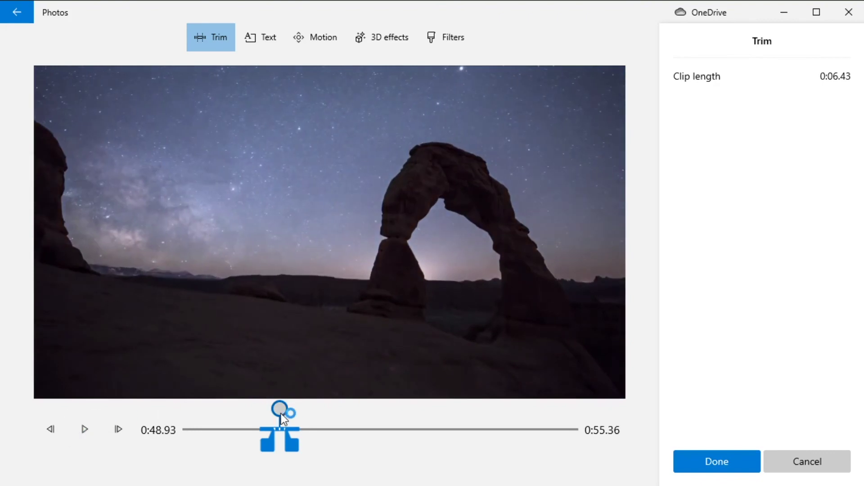
pyautogui.moveTo(279, 411); pyautogui.dragTo(276, 411)
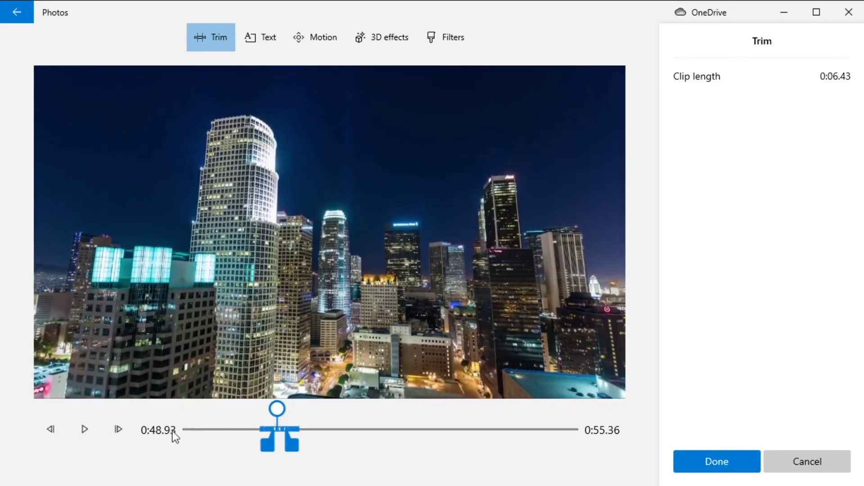
pyautogui.click(81, 439)
pyautogui.click(81, 439)
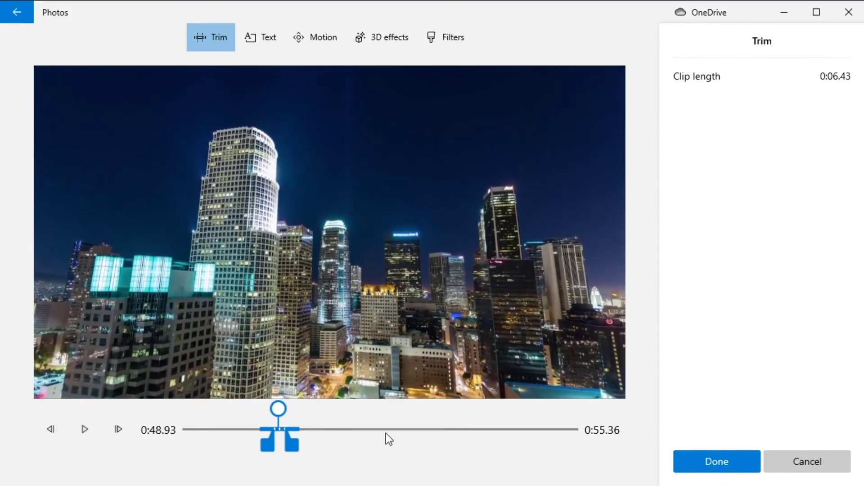
pyautogui.moveTo(292, 446); pyautogui.dragTo(283, 444)
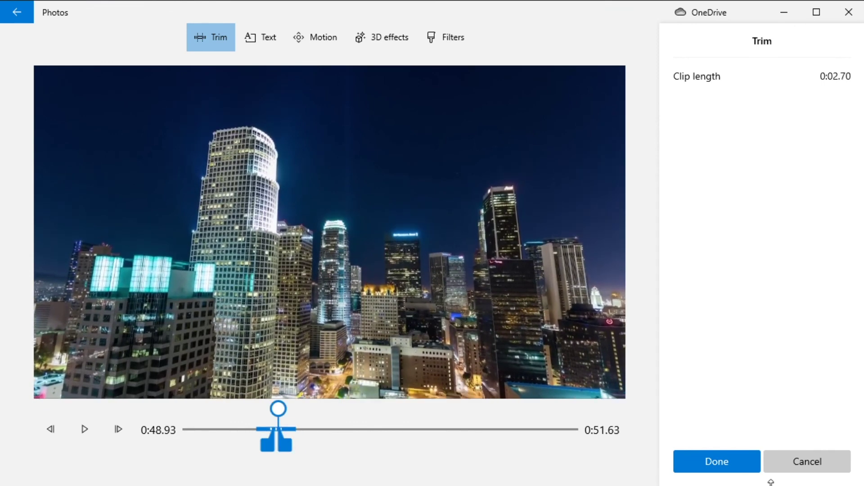
pyautogui.click(723, 460)
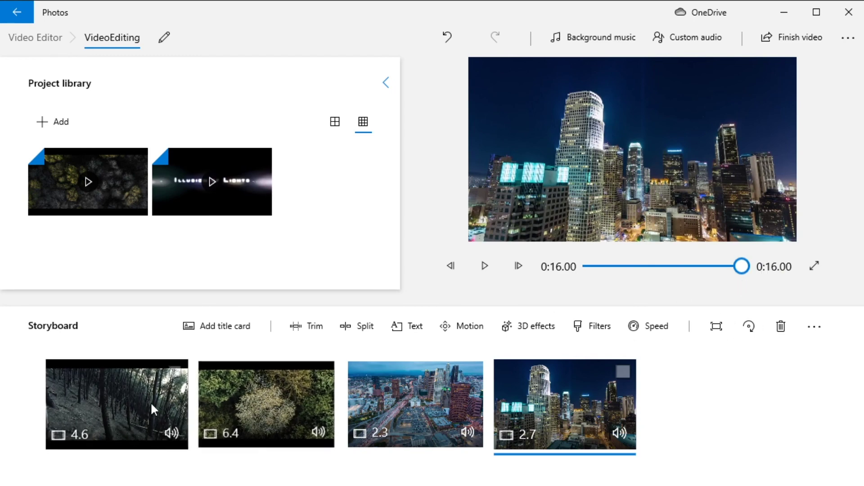
# Shorten the second storyboard clip by setting its trim start to 1:13.06, and apply the trim.
pyautogui.click(247, 411)
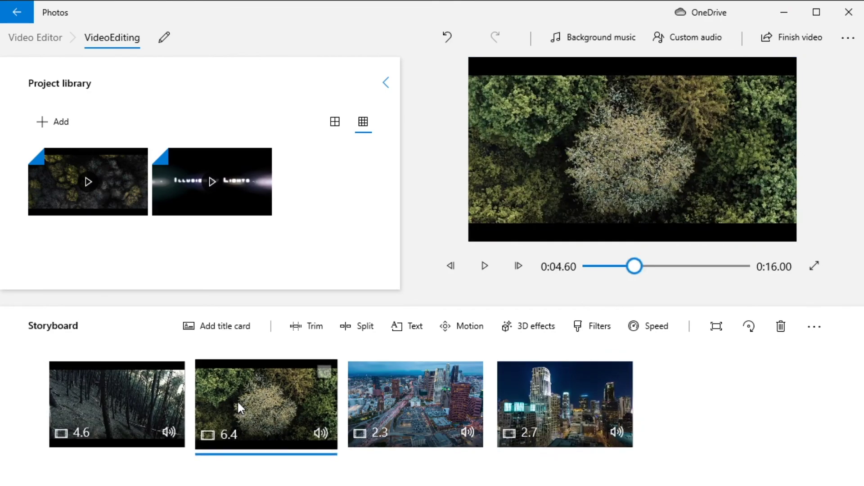
pyautogui.click(309, 326)
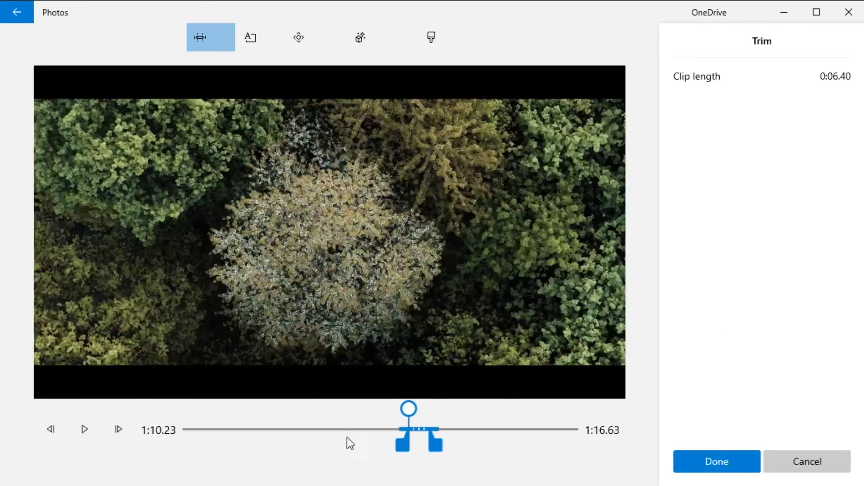
pyautogui.moveTo(396, 445); pyautogui.dragTo(404, 446)
pyautogui.moveTo(410, 448); pyautogui.dragTo(397, 448)
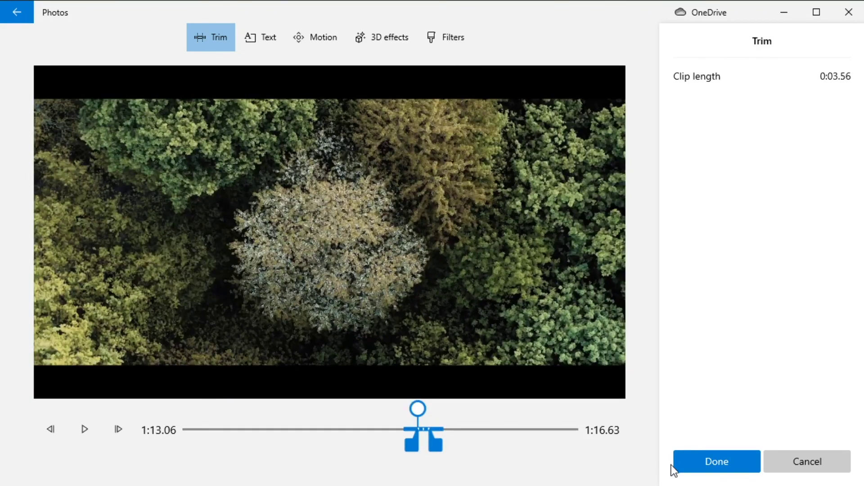
pyautogui.click(695, 467)
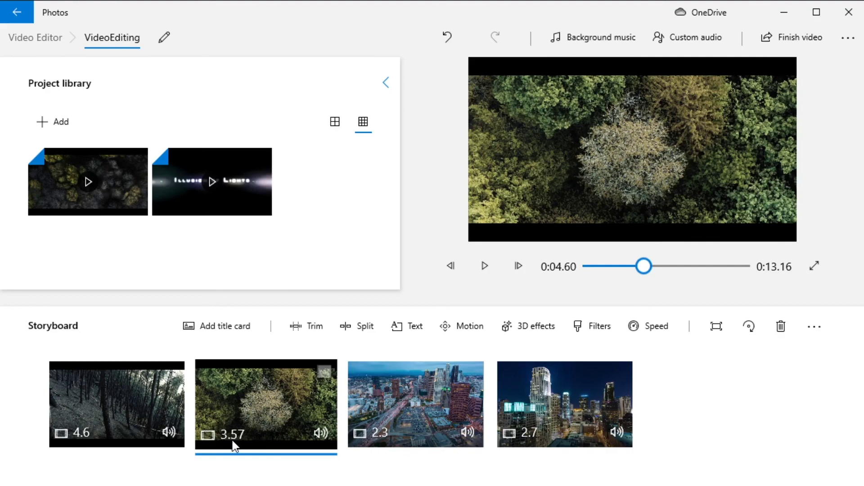
# Shorten the first storyboard clip to 0:29.03–0:31.20 and apply the trim.
pyautogui.click(79, 400)
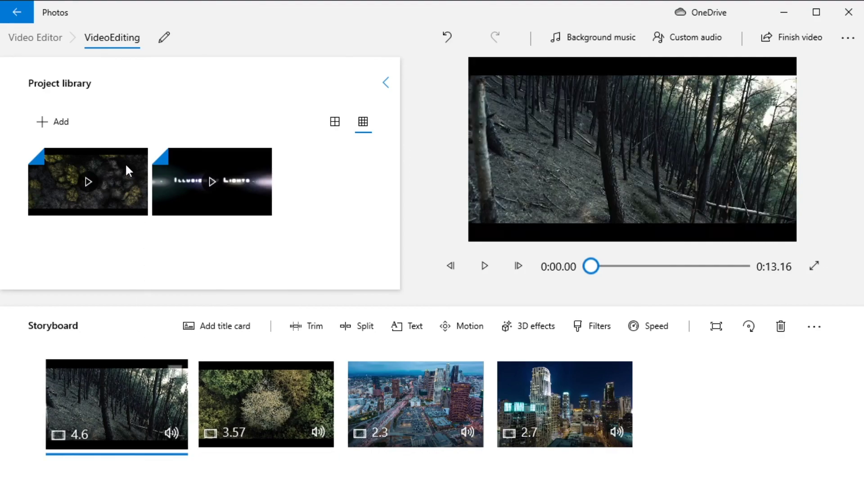
pyautogui.click(307, 325)
pyautogui.moveTo(263, 453); pyautogui.dragTo(251, 451)
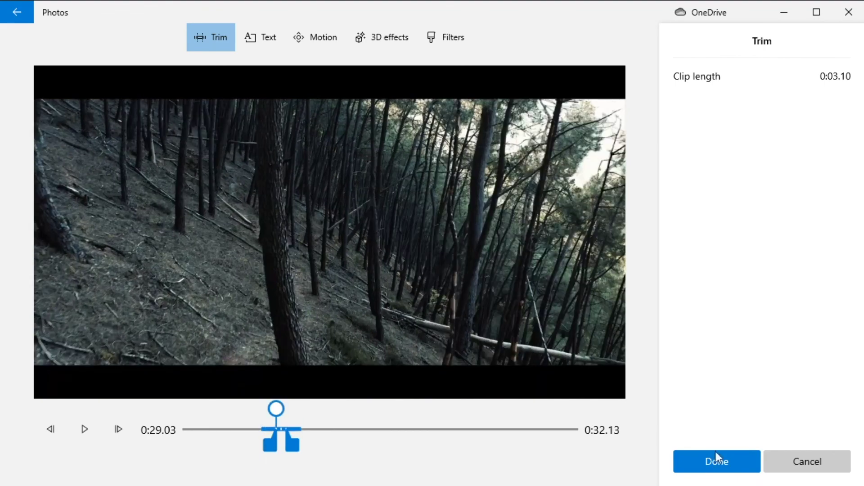
pyautogui.click(684, 464)
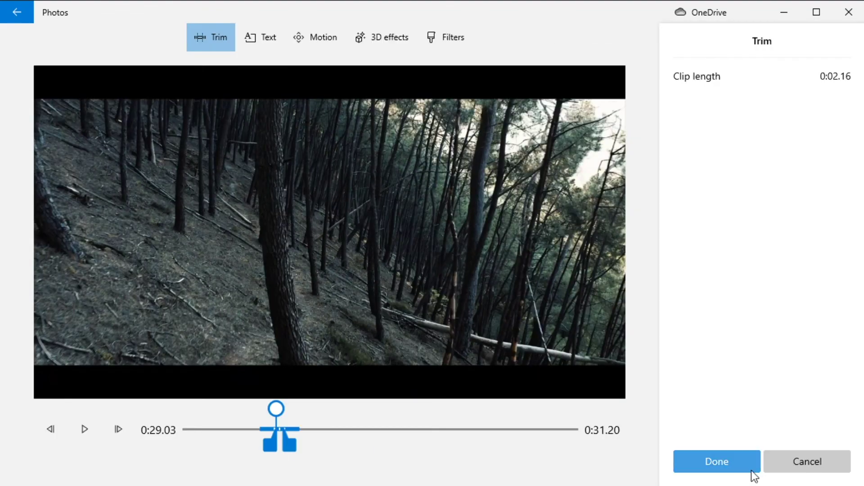
pyautogui.click(729, 461)
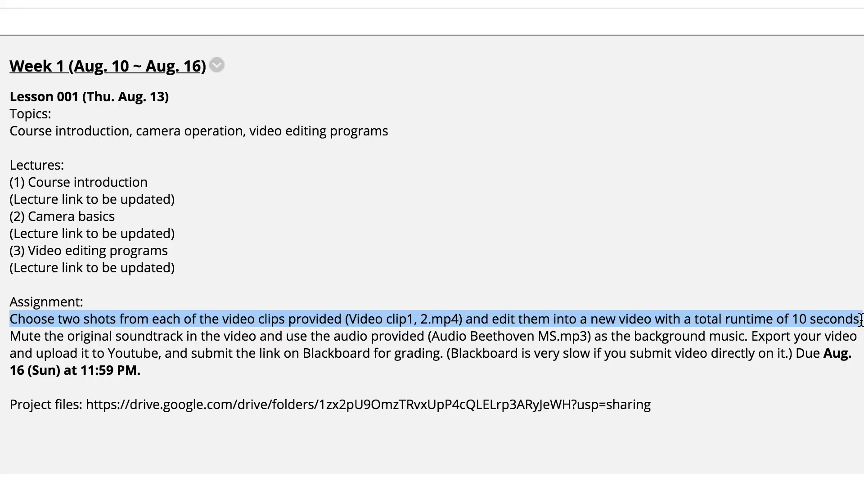
# Review the assignment's instructions on muting the original soundtrack and using the provided audio, and preview the storyboard with its original sound.
pyautogui.moveTo(10, 335); pyautogui.dragTo(276, 338)
pyautogui.moveTo(333, 337); pyautogui.dragTo(441, 335)
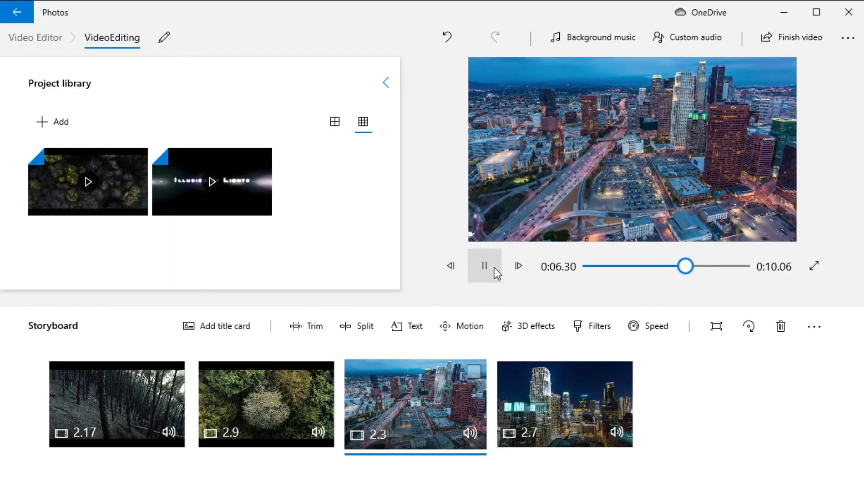
pyautogui.click(497, 273)
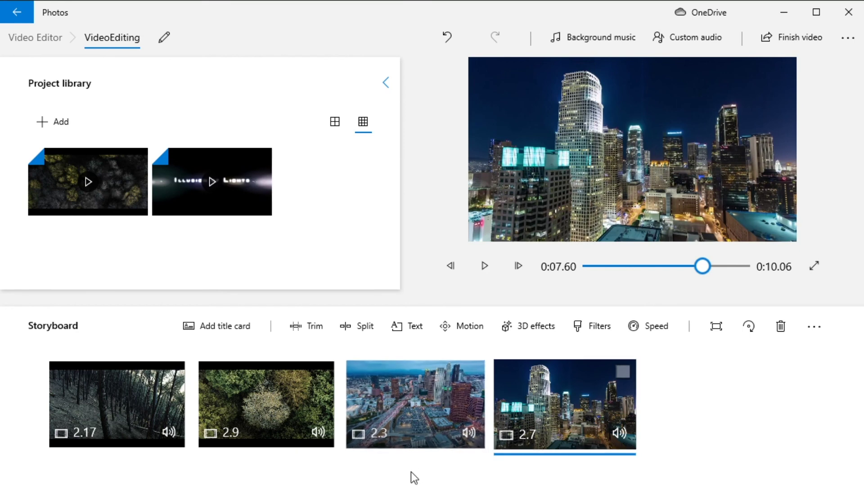
# Mute the original sound of the two forest clips in the storyboard.
pyautogui.click(131, 404)
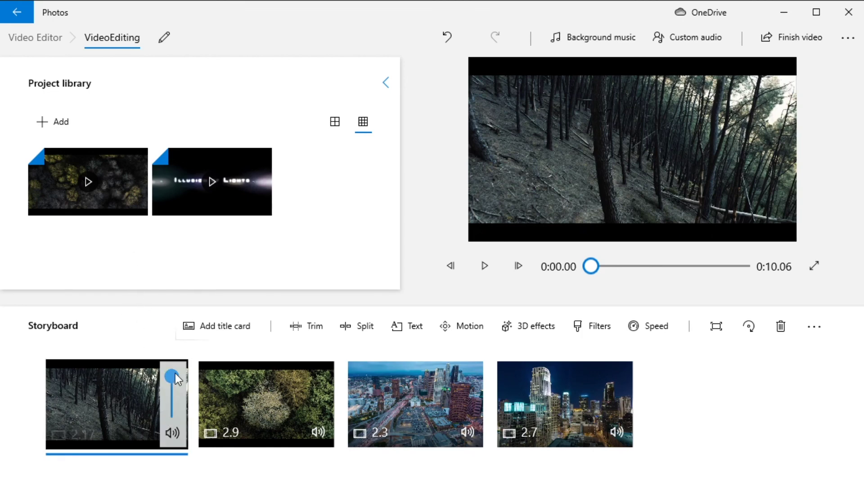
pyautogui.moveTo(171, 382); pyautogui.dragTo(172, 410)
pyautogui.click(126, 408)
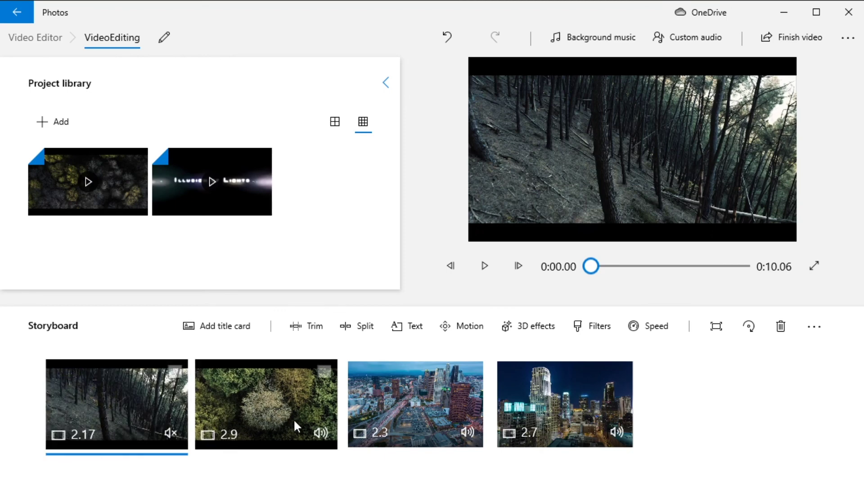
pyautogui.click(317, 432)
pyautogui.moveTo(317, 382); pyautogui.dragTo(321, 417)
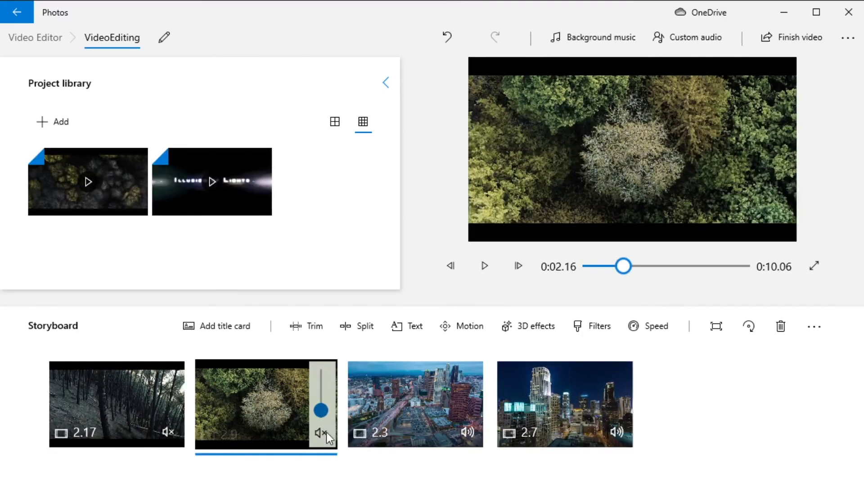
# Mute the original sound of the two city clips and play the video to check the sound.
pyautogui.click(468, 431)
pyautogui.moveTo(471, 378); pyautogui.dragTo(474, 431)
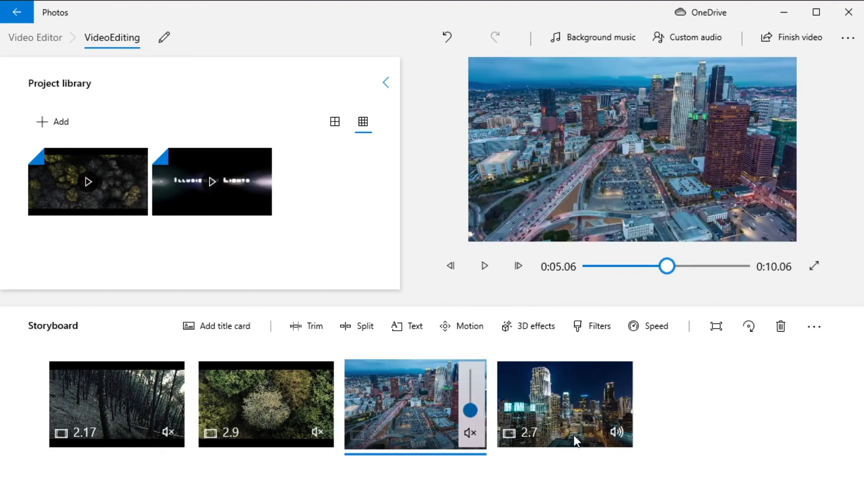
pyautogui.click(625, 432)
pyautogui.moveTo(625, 377); pyautogui.dragTo(633, 426)
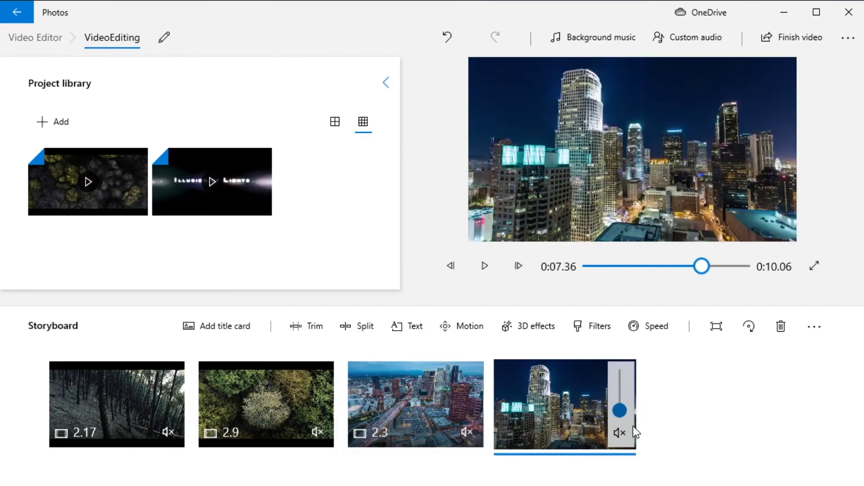
pyautogui.click(485, 268)
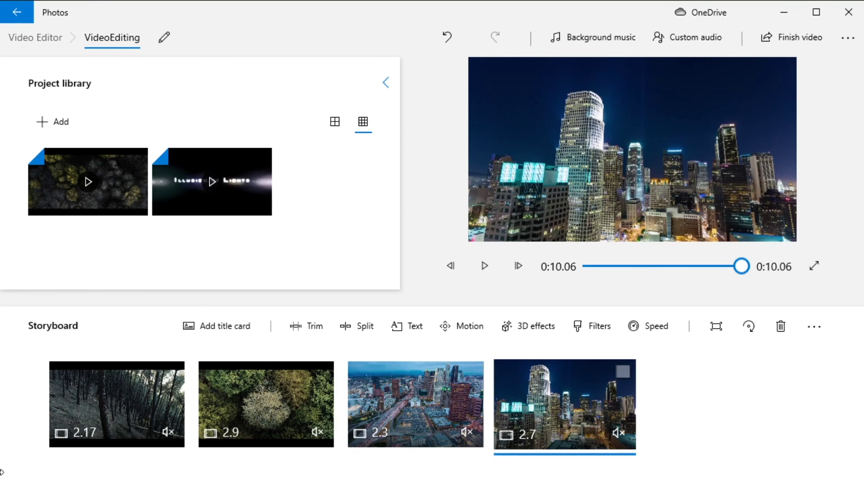
# Return the video to the beginning at the first forest clip and review the built-in background music choices.
pyautogui.click(72, 399)
pyautogui.click(584, 392)
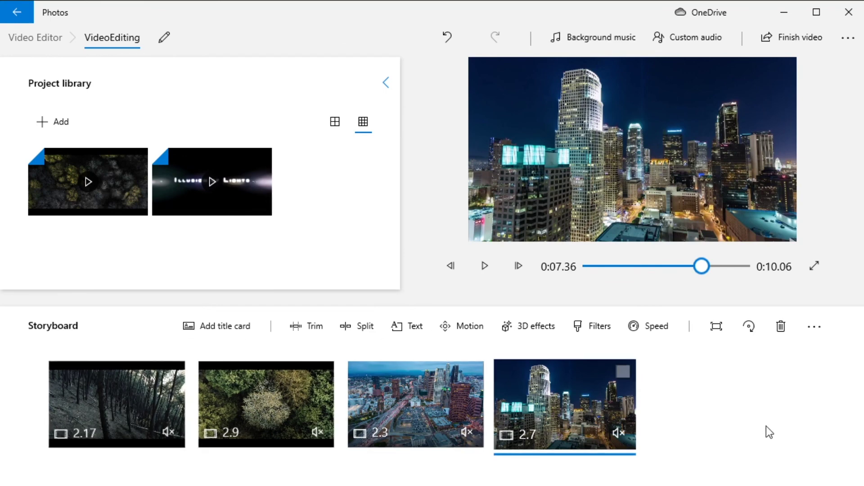
pyautogui.click(106, 390)
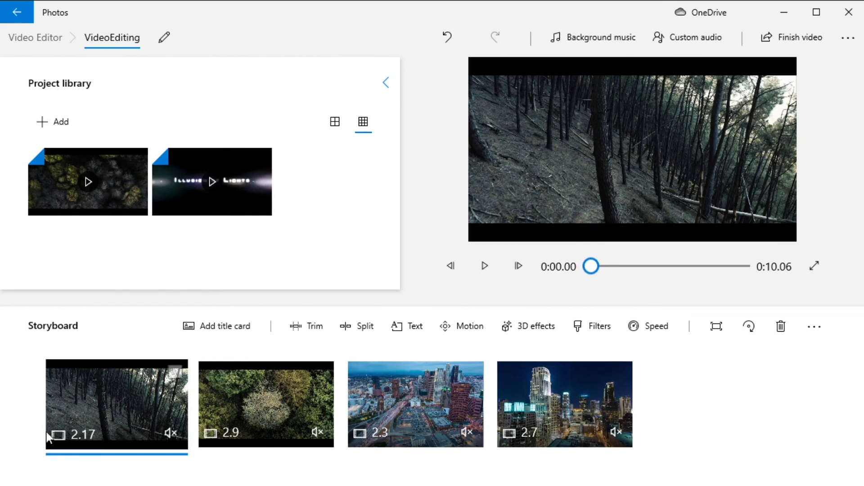
pyautogui.moveTo(585, 271)
pyautogui.mouseDown()
pyautogui.moveTo(626, 269)
pyautogui.moveTo(579, 257)
pyautogui.moveTo(700, 250)
pyautogui.moveTo(581, 254)
pyautogui.mouseUp()
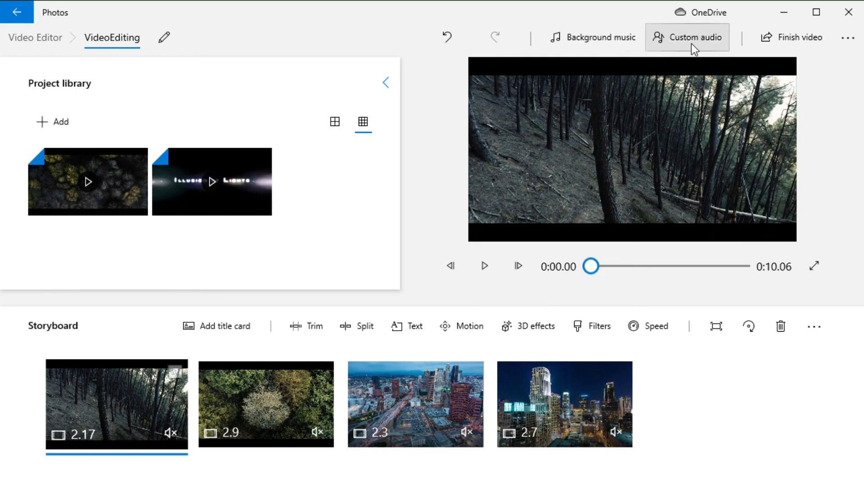
pyautogui.click(601, 42)
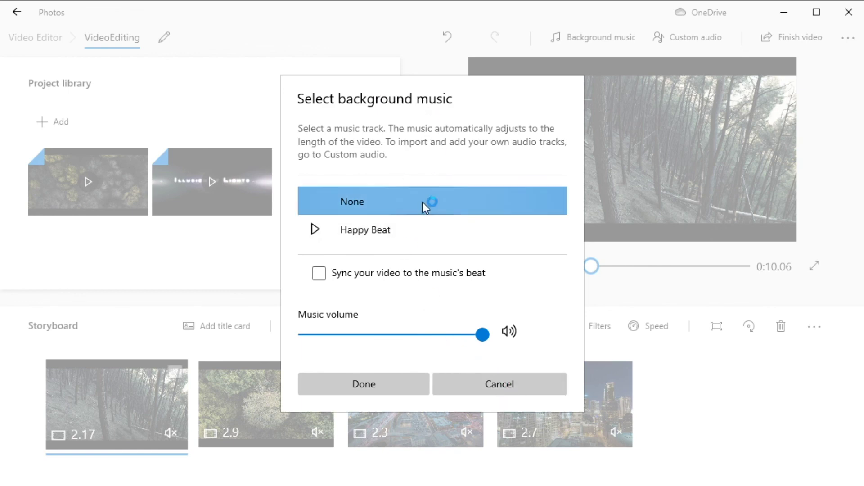
pyautogui.click(502, 388)
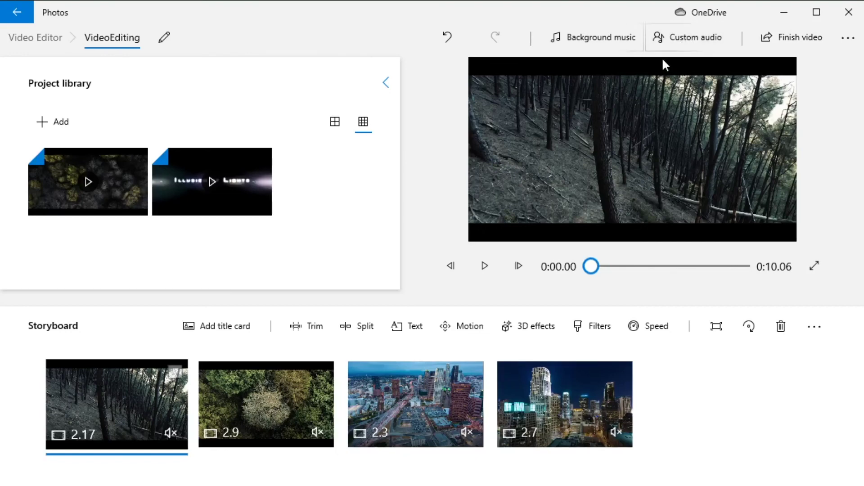
# Add "Audio Beethoven MS - Copy (2).mp3" as custom audio across the whole video and play the result.
pyautogui.click(694, 43)
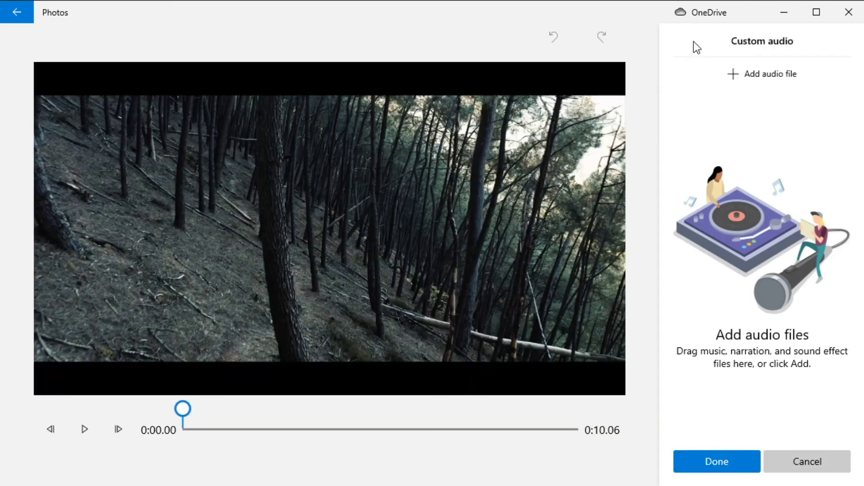
pyautogui.click(755, 75)
pyautogui.click(559, 355)
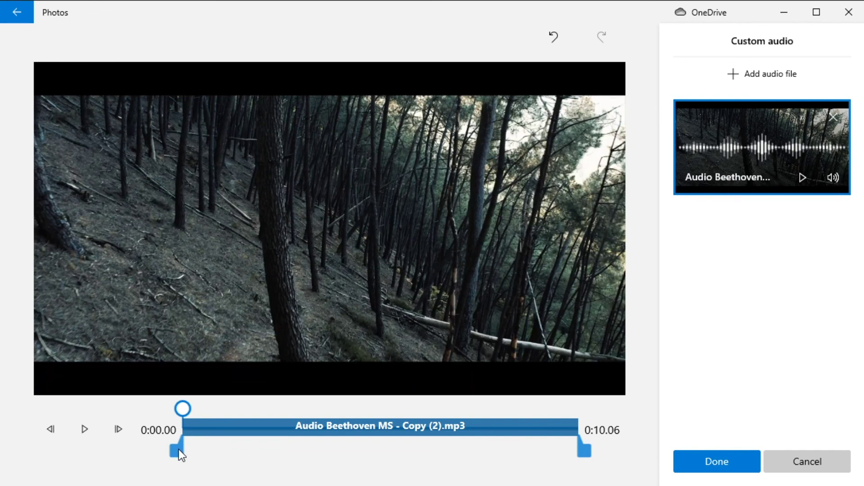
pyautogui.moveTo(179, 450)
pyautogui.mouseDown()
pyautogui.moveTo(222, 450)
pyautogui.moveTo(176, 450)
pyautogui.mouseUp()
pyautogui.click(717, 466)
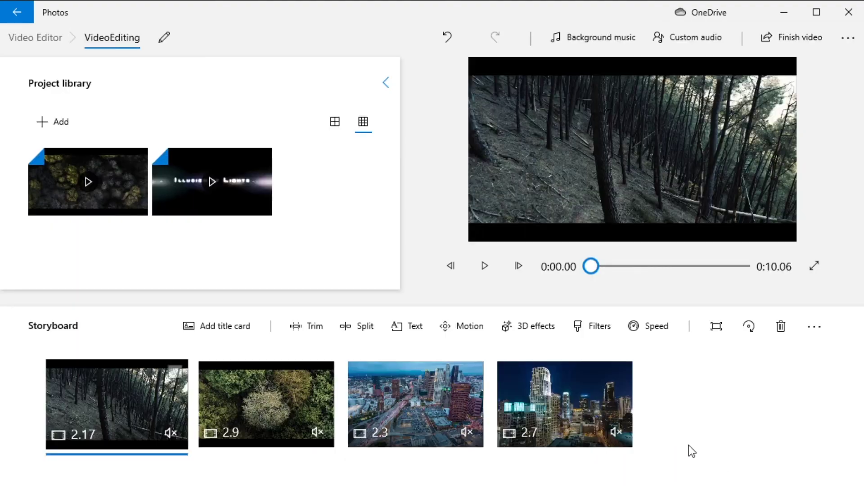
pyautogui.click(484, 267)
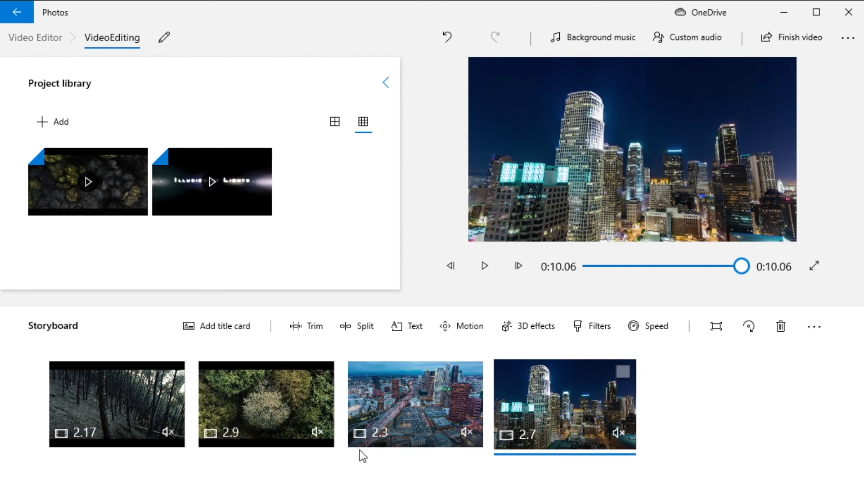
# Add "voice - Copy (2).mp3" as a second custom audio track, placed at the very beginning of the video.
pyautogui.click(685, 35)
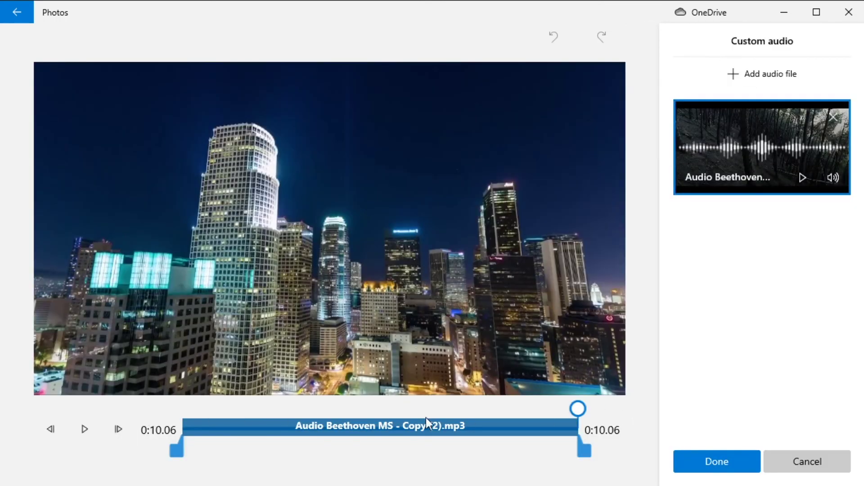
pyautogui.click(757, 74)
pyautogui.click(557, 352)
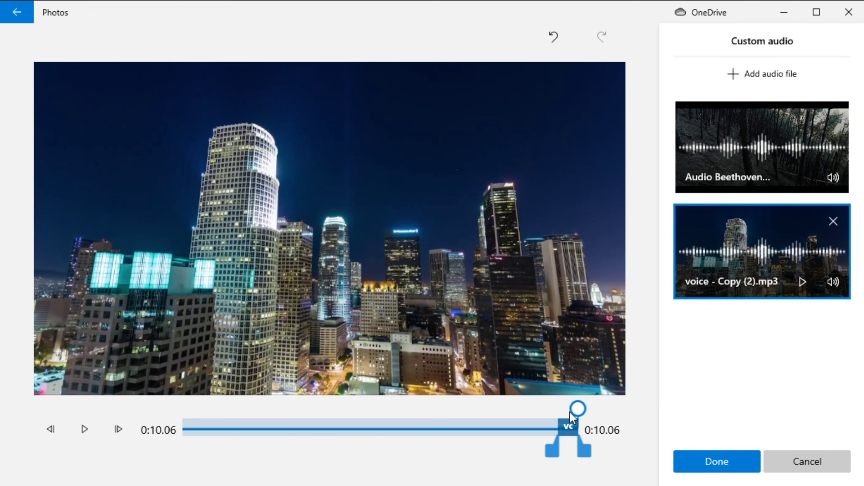
pyautogui.moveTo(567, 427)
pyautogui.mouseDown()
pyautogui.moveTo(139, 445)
pyautogui.moveTo(376, 439)
pyautogui.moveTo(345, 450)
pyautogui.mouseUp()
pyautogui.moveTo(294, 428); pyautogui.dragTo(337, 427)
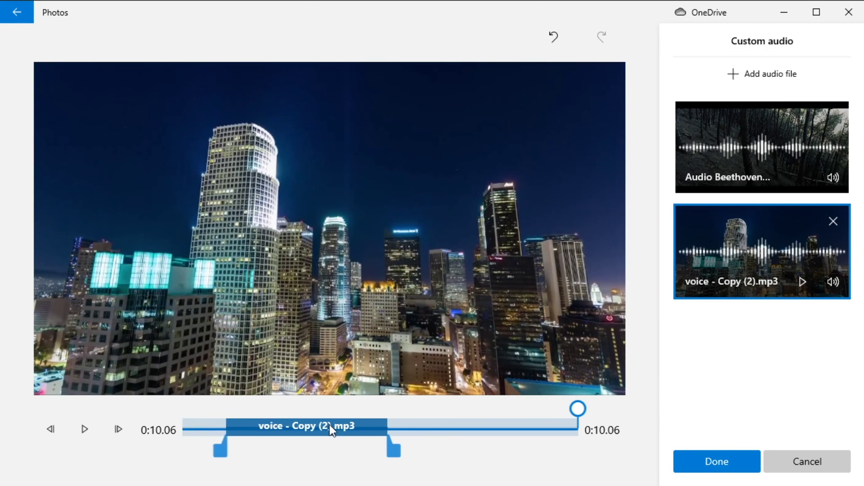
pyautogui.moveTo(260, 428); pyautogui.dragTo(218, 429)
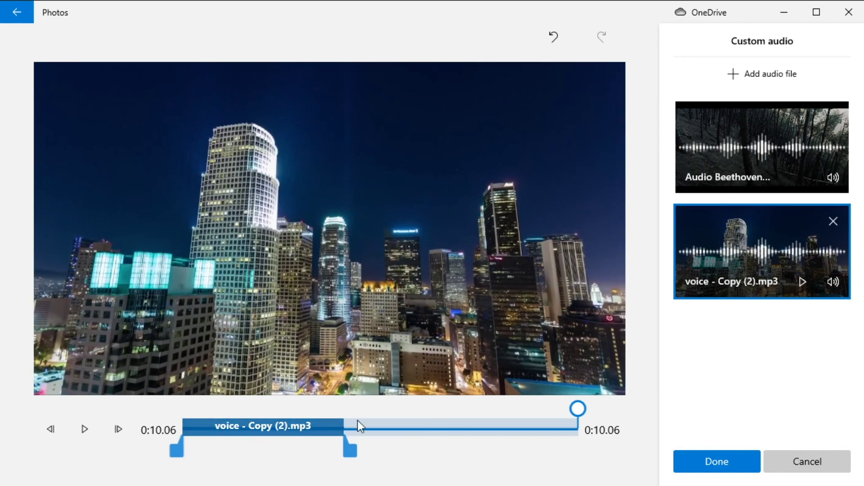
pyautogui.click(712, 461)
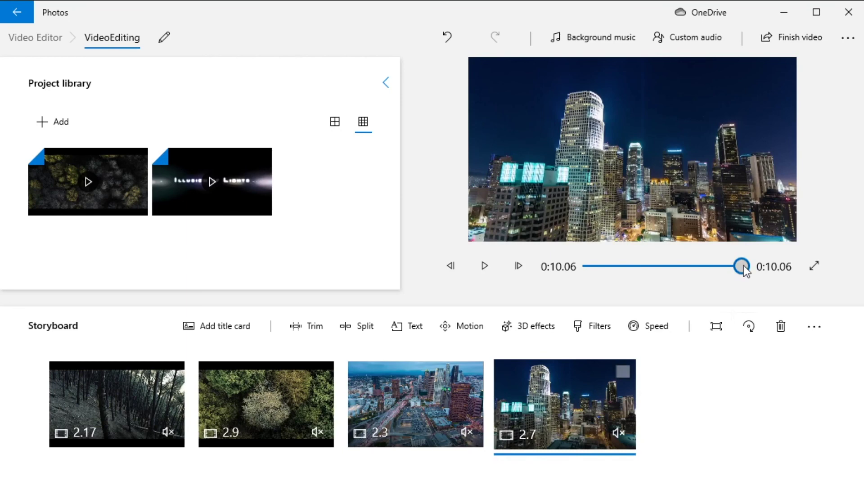
# Play the video from the beginning to check the voice and the background music together.
pyautogui.moveTo(743, 266); pyautogui.dragTo(581, 279)
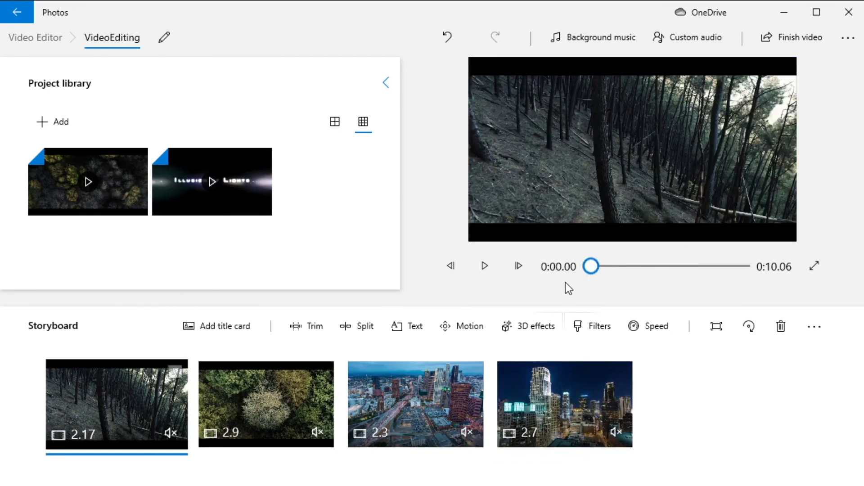
pyautogui.click(480, 271)
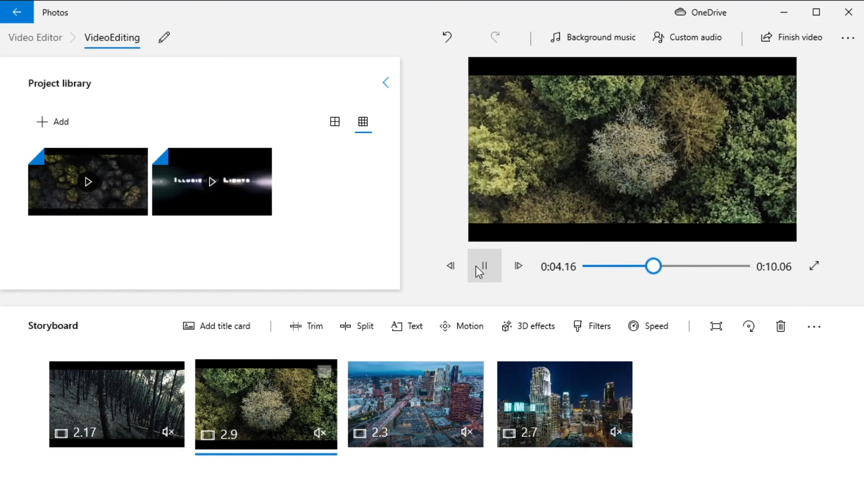
pyautogui.click(489, 272)
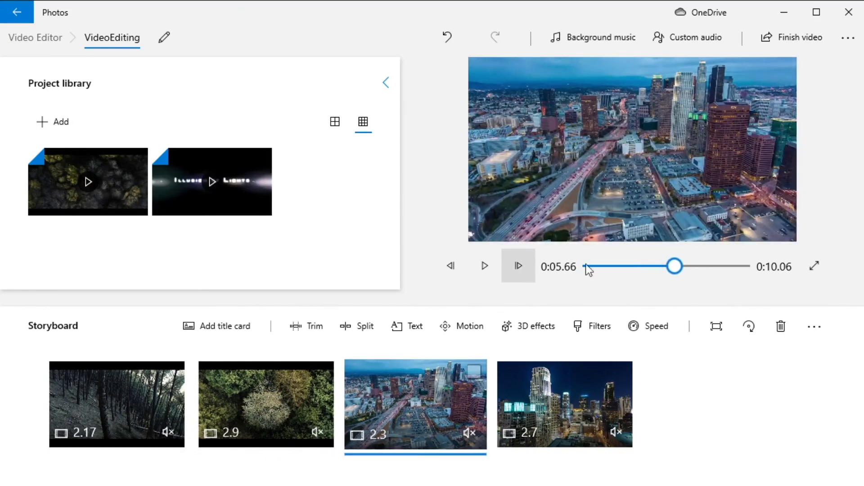
# Look at the volume and fade settings of the Beethoven audio track.
pyautogui.click(698, 41)
pyautogui.moveTo(732, 219)
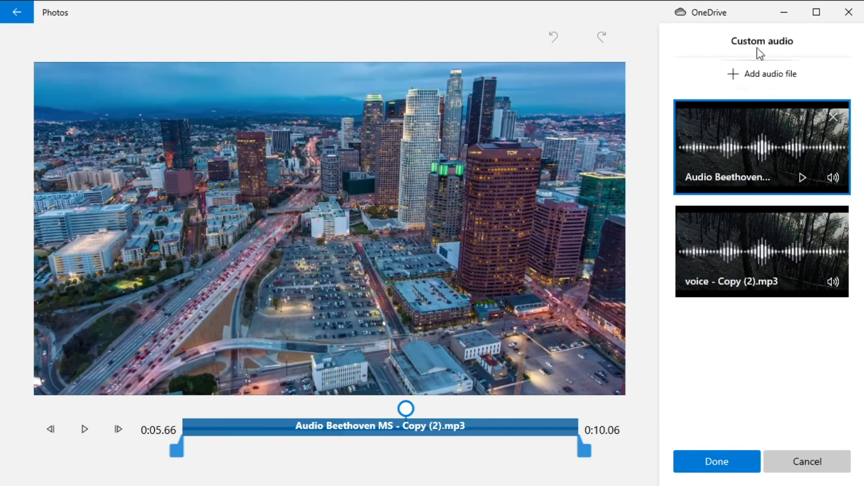
pyautogui.click(833, 177)
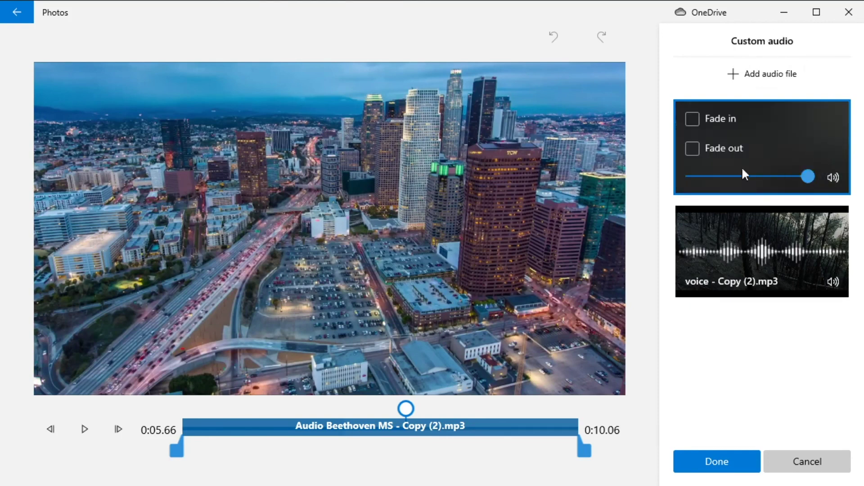
pyautogui.click(738, 238)
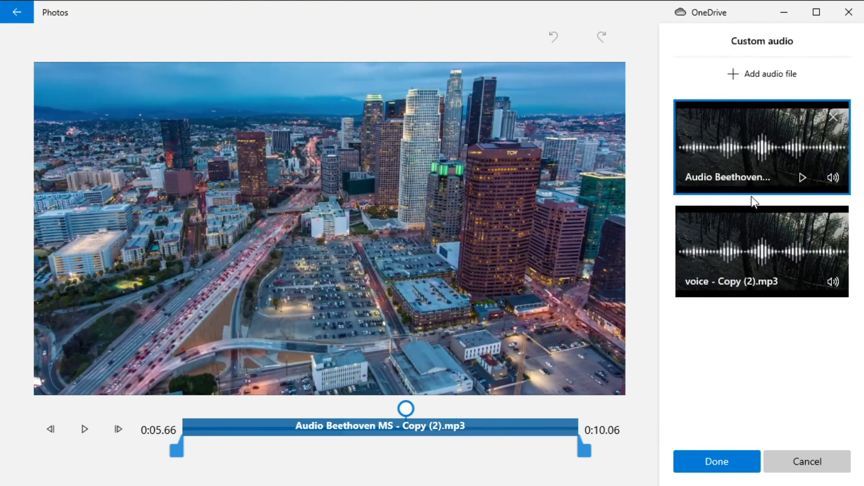
pyautogui.click(711, 464)
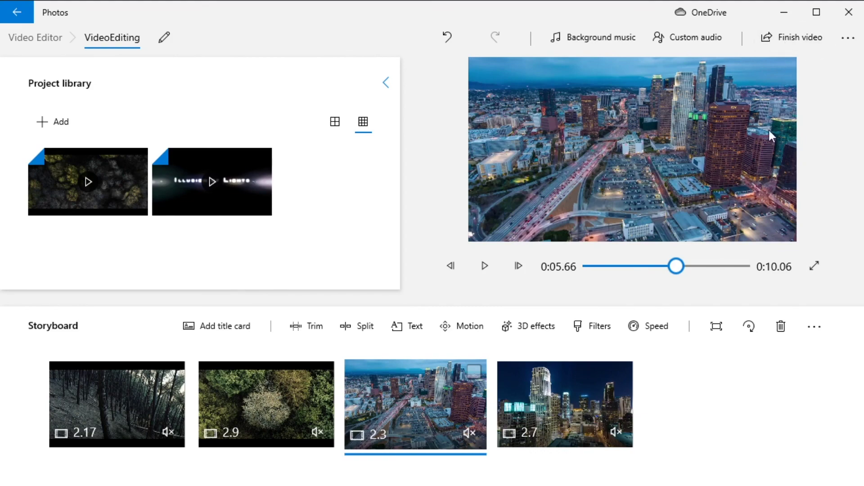
# Start exporting the finished video with High 1080p quality.
pyautogui.click(793, 37)
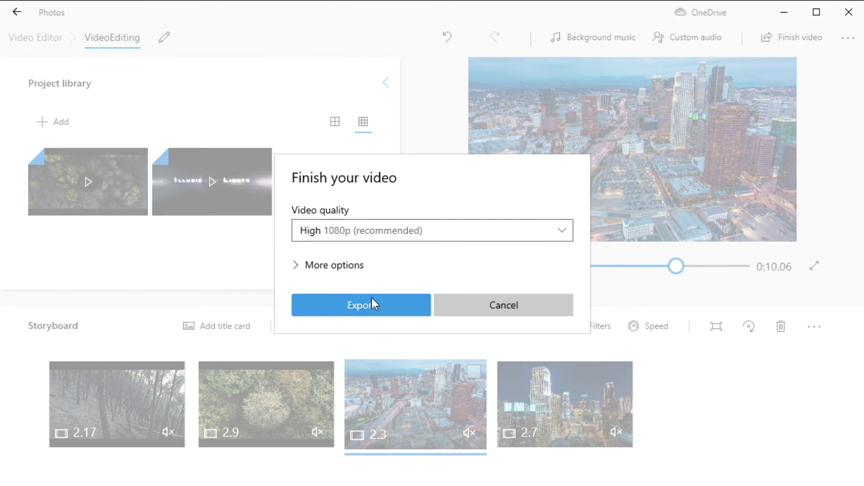
pyautogui.click(413, 231)
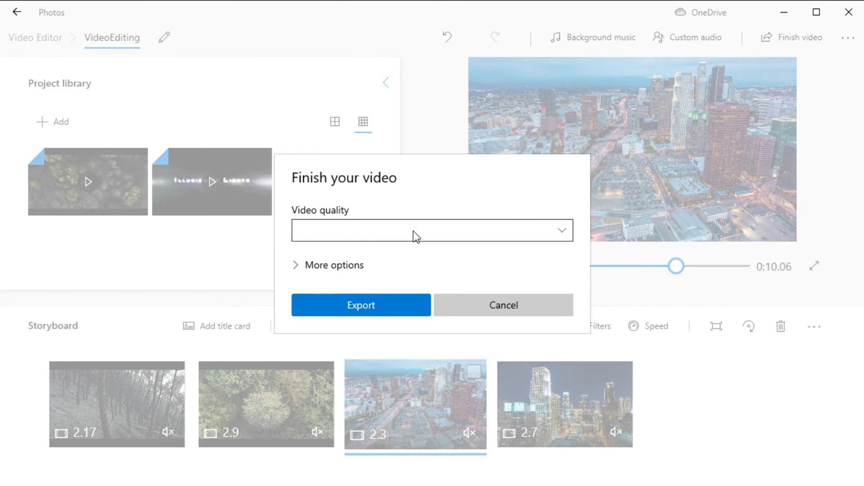
pyautogui.click(347, 230)
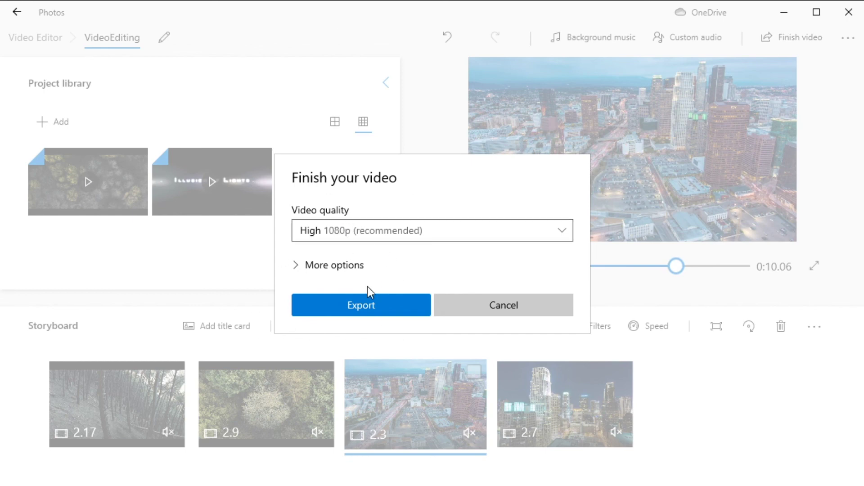
pyautogui.click(342, 265)
pyautogui.click(305, 230)
pyautogui.click(352, 307)
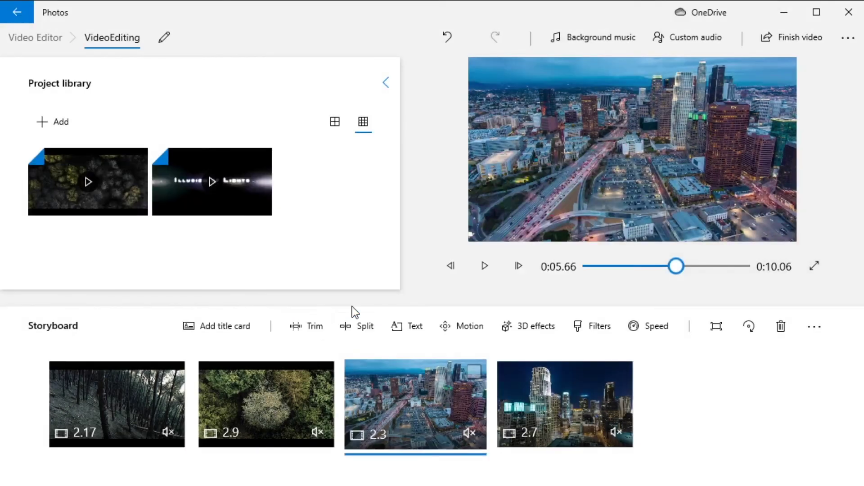